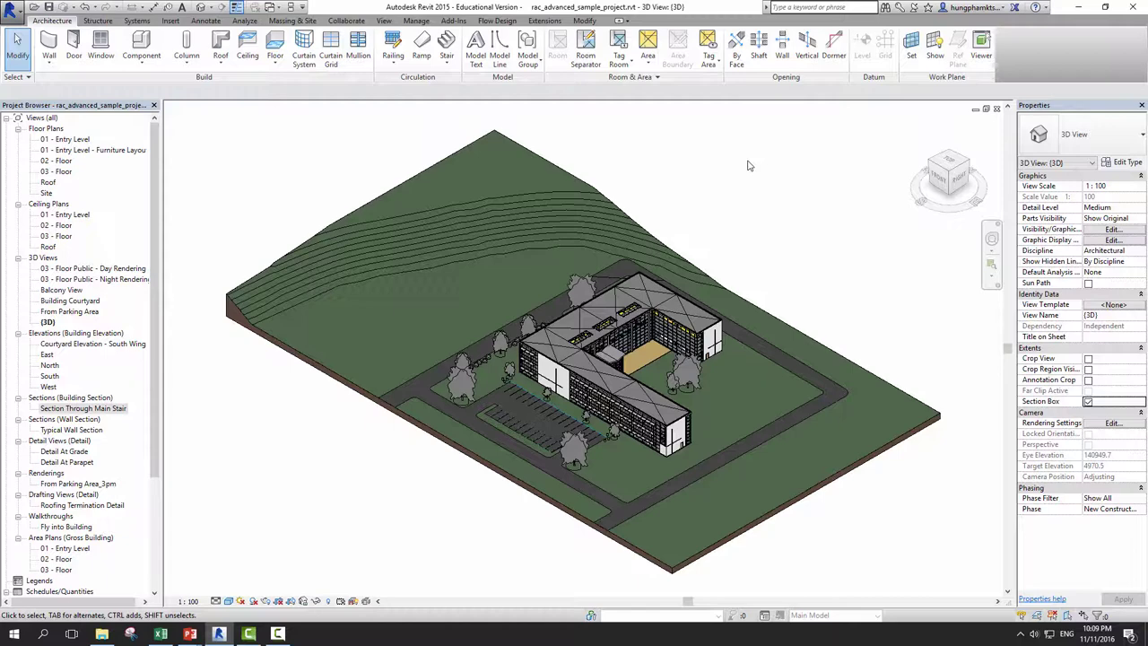
# Open the 01 - Entry Level plan and East elevation, dismissing the save reminder
pyautogui.doubleClick(68, 141)
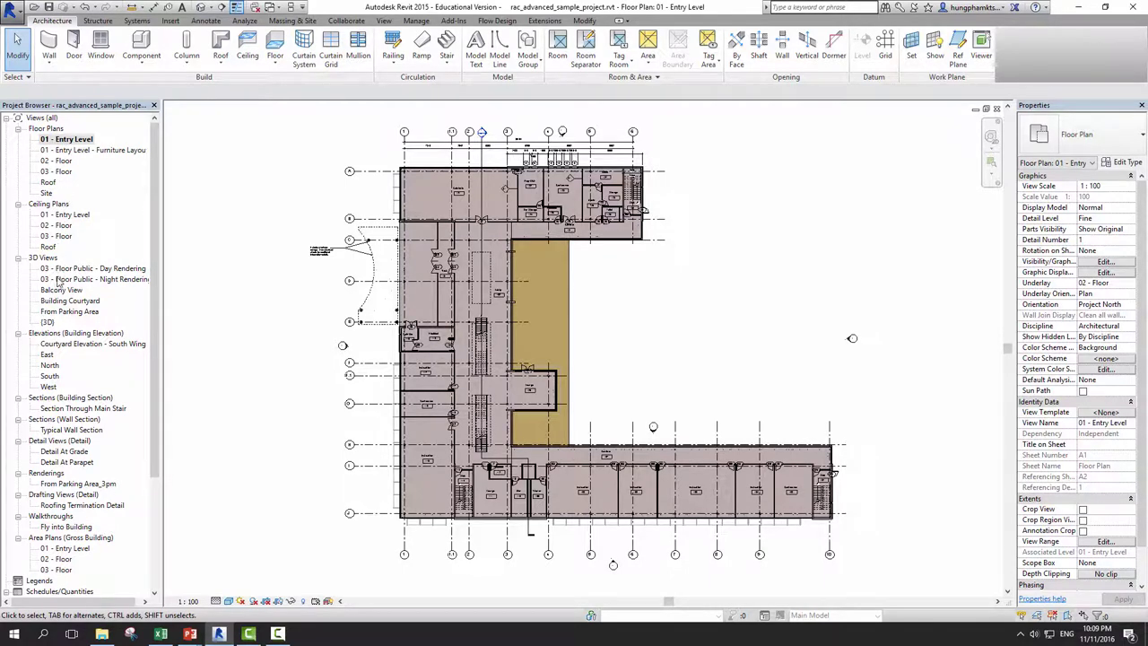
pyautogui.doubleClick(48, 355)
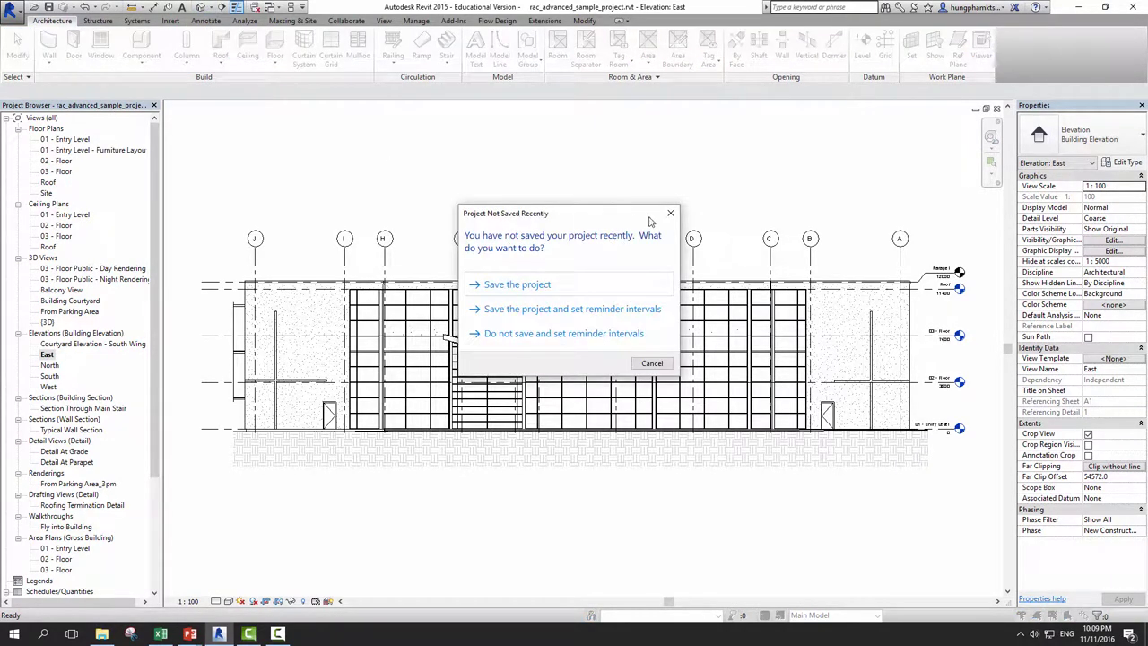
pyautogui.click(670, 213)
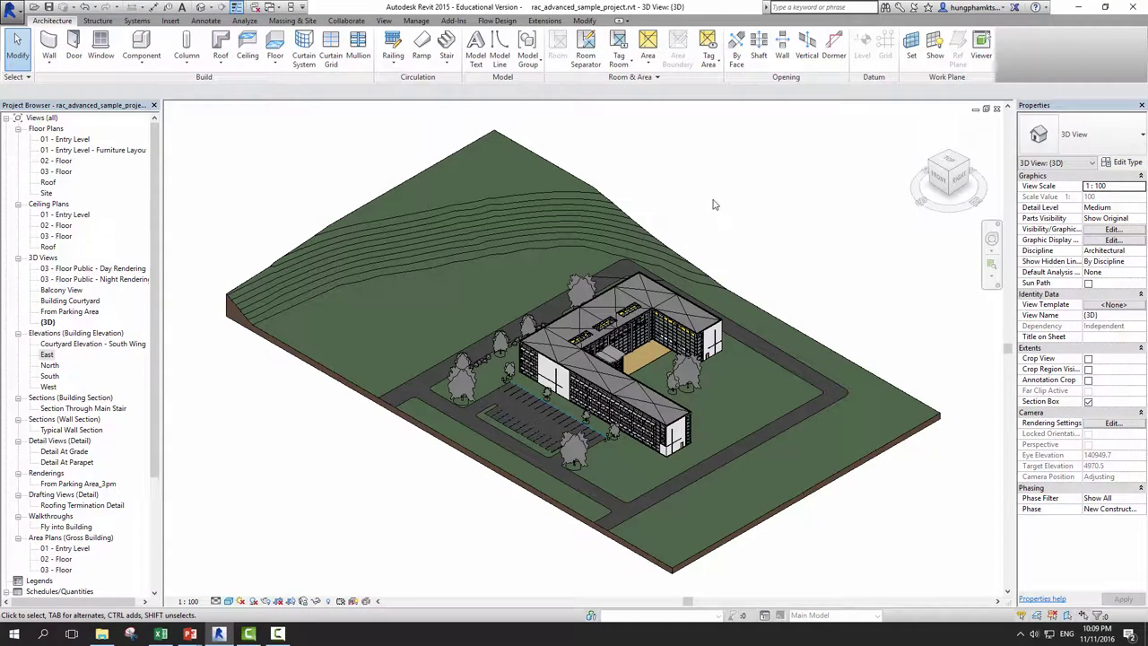
pyautogui.click(52, 141)
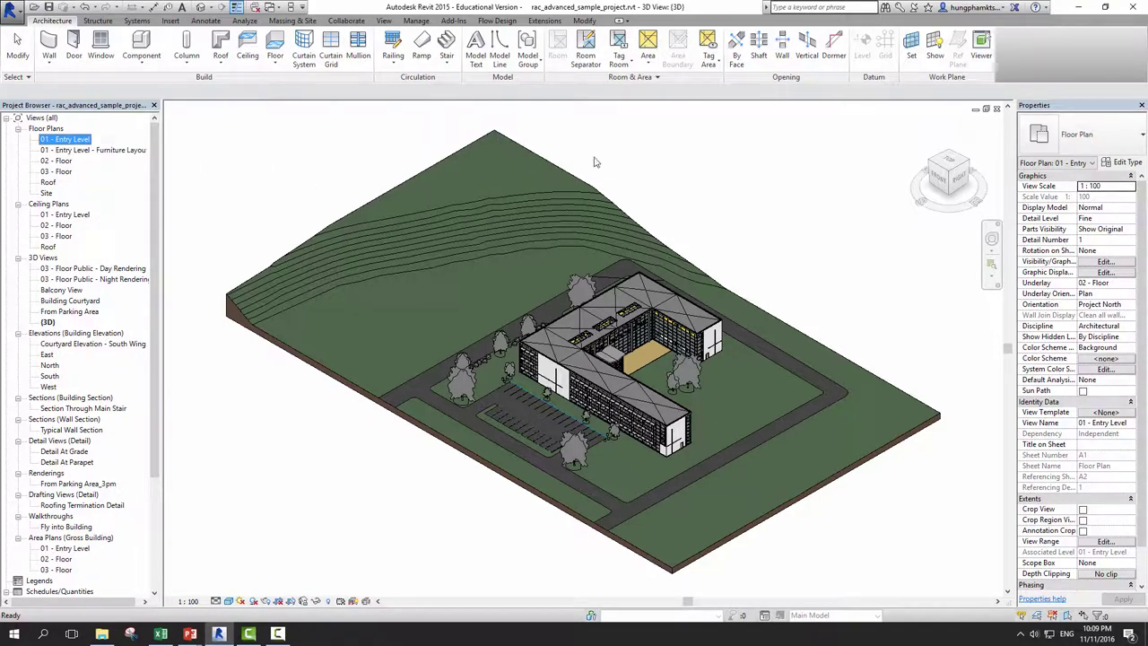
# Float the 3D view, bring the East elevation and Entry Level plan forward, and maximize the plan
pyautogui.click(879, 143)
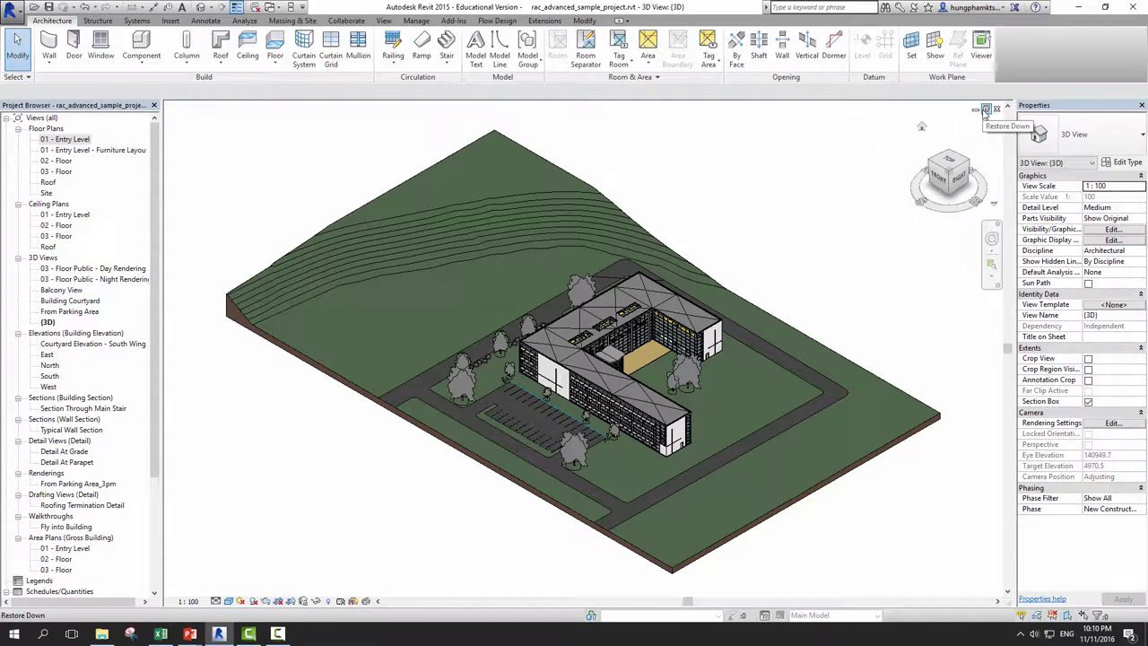
pyautogui.click(984, 109)
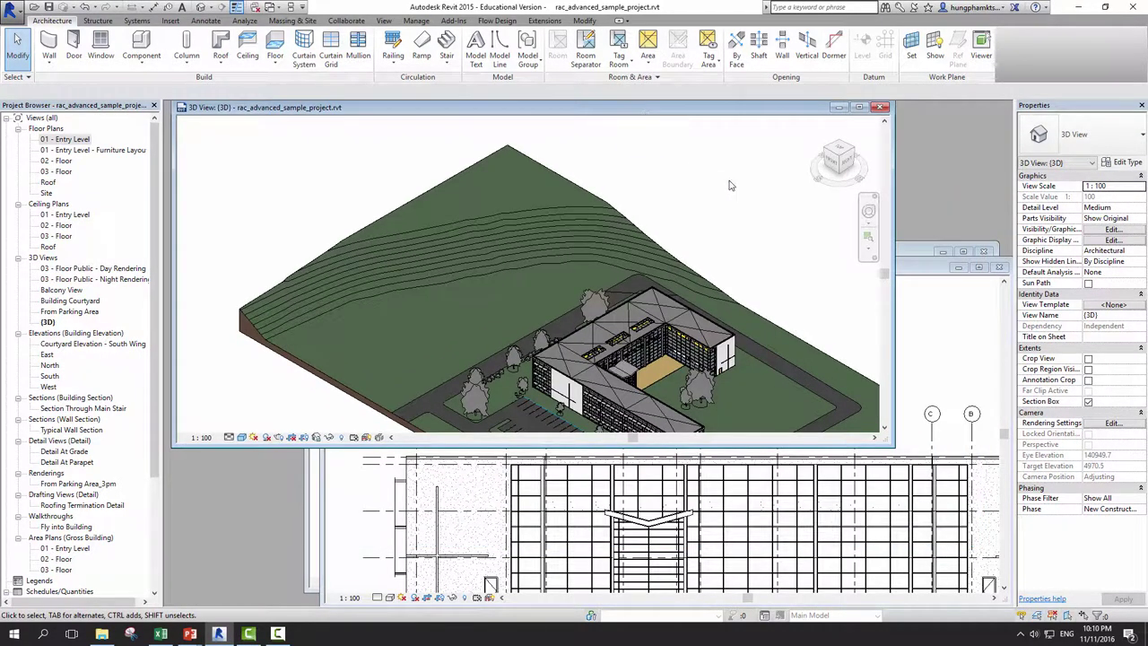
pyautogui.moveTo(925, 269)
pyautogui.mouseDown()
pyautogui.moveTo(856, 220)
pyautogui.moveTo(647, 185)
pyautogui.mouseUp()
pyautogui.moveTo(910, 254); pyautogui.dragTo(769, 243)
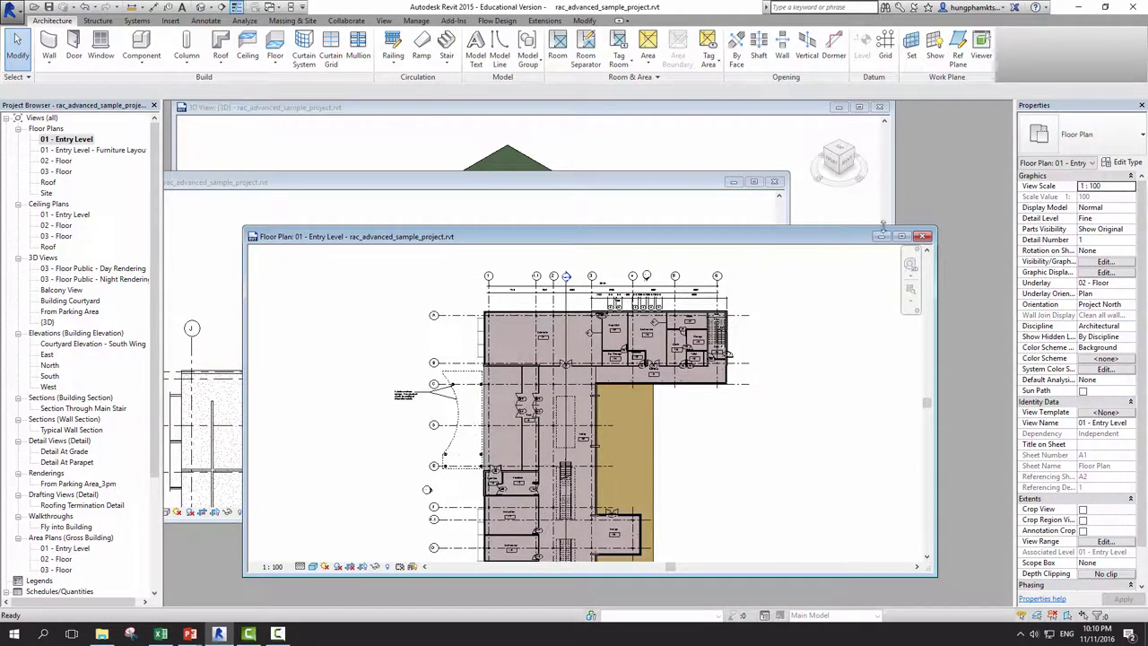
pyautogui.click(902, 236)
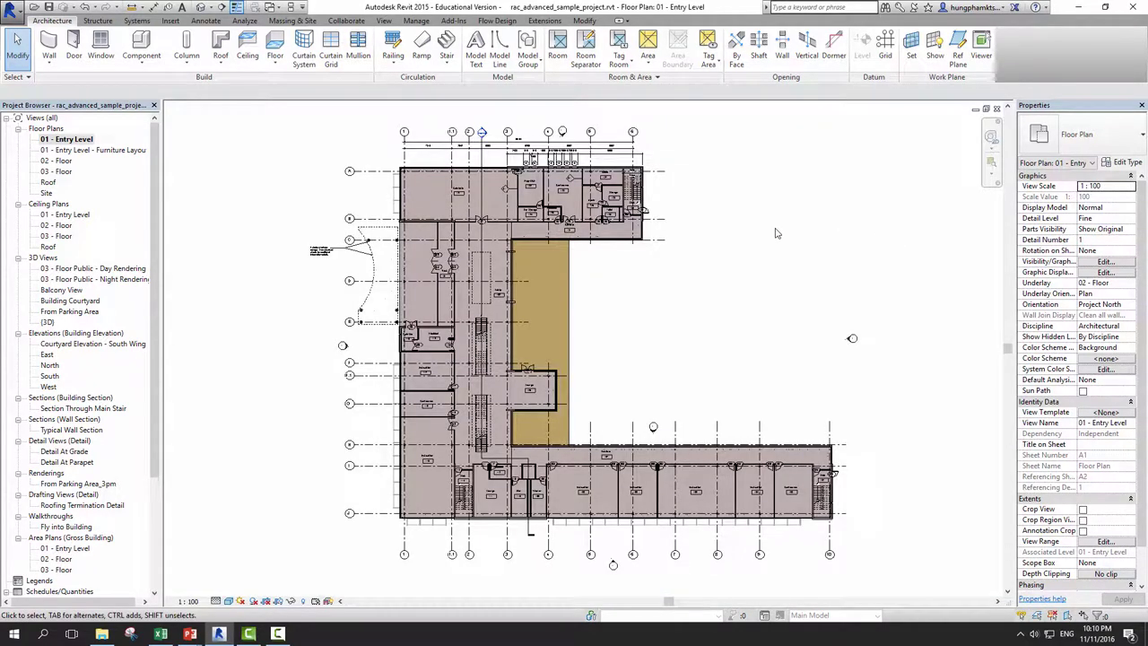
pyautogui.click(14, 11)
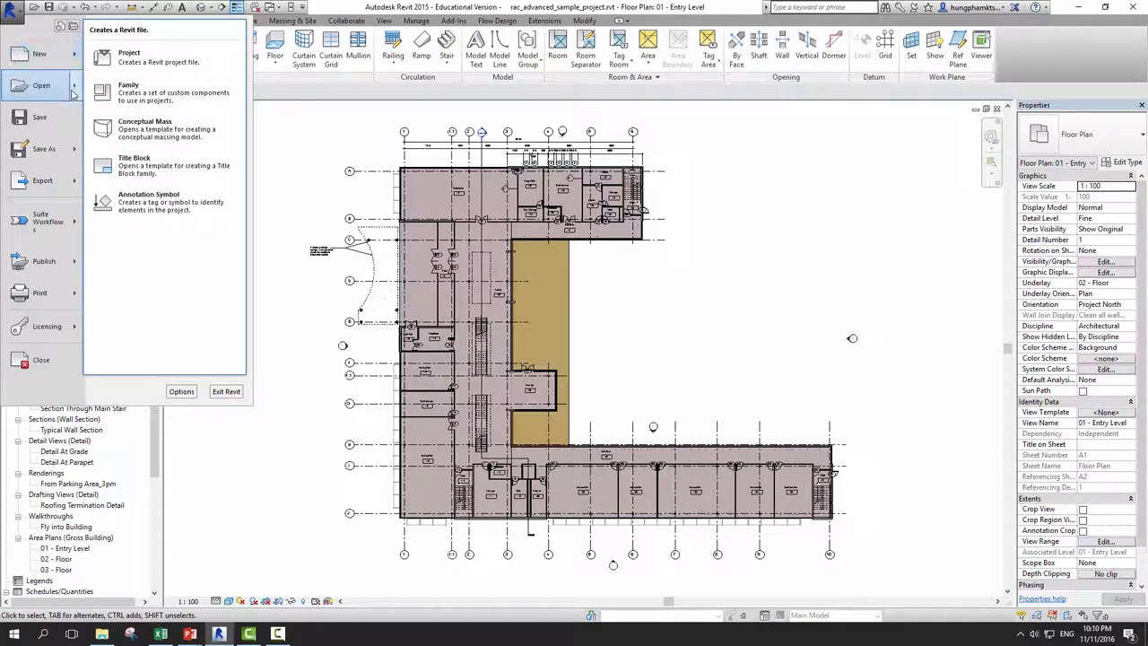
# Open rac_basic_sample_project.rvt from the Samples folder
pyautogui.moveTo(41, 85)
pyautogui.click(139, 273)
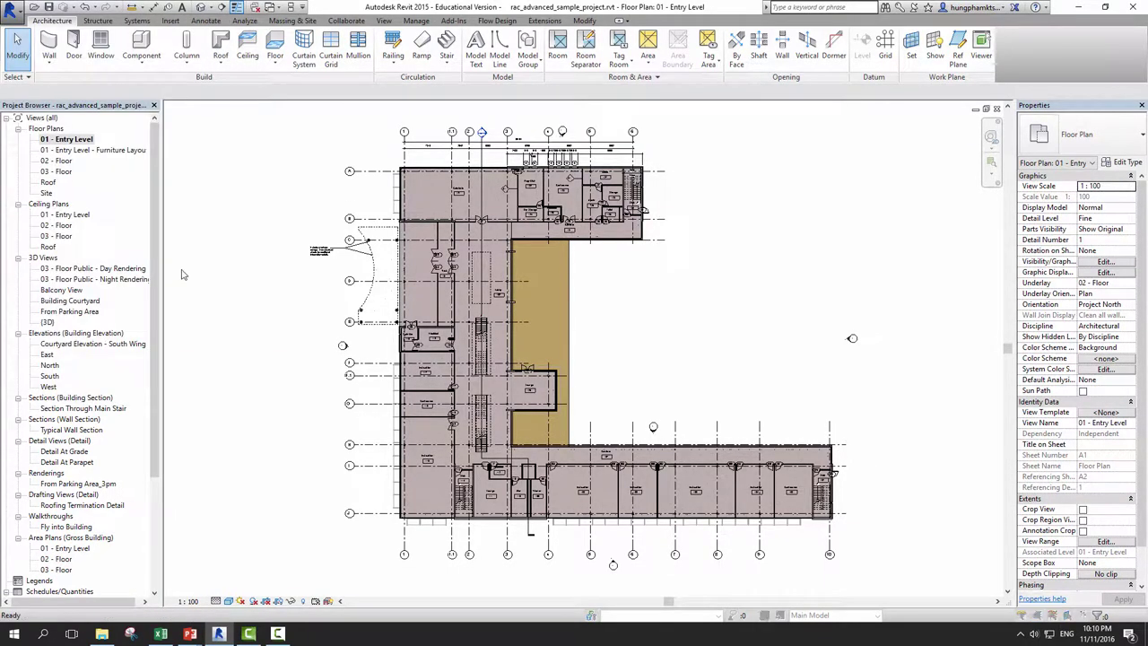
pyautogui.click(469, 112)
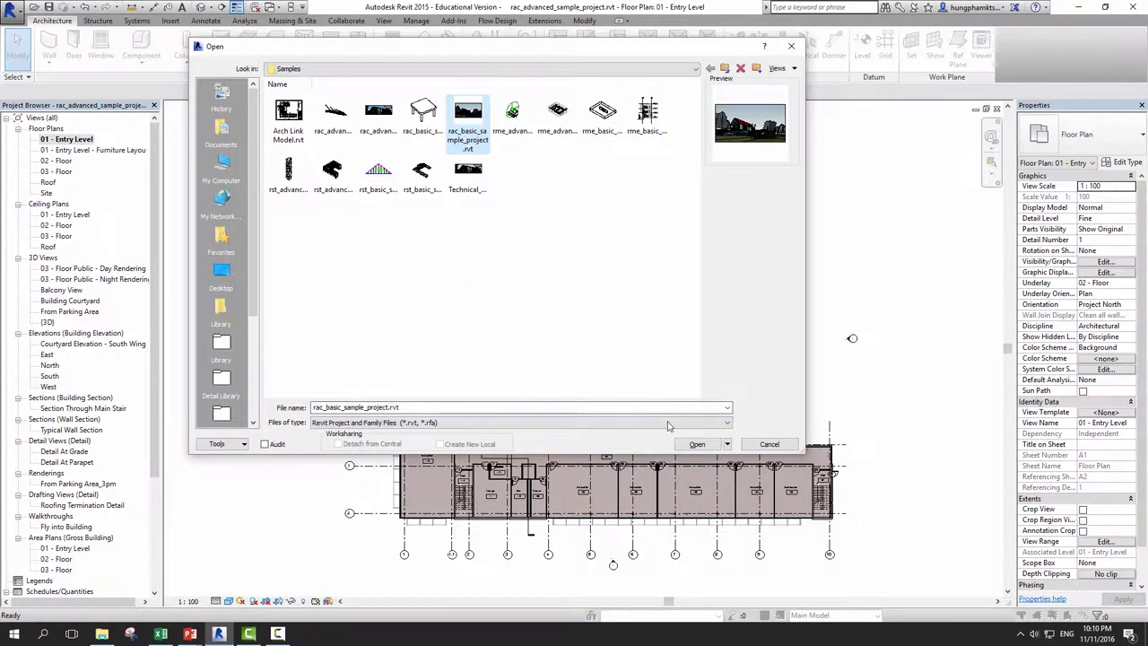
pyautogui.click(697, 444)
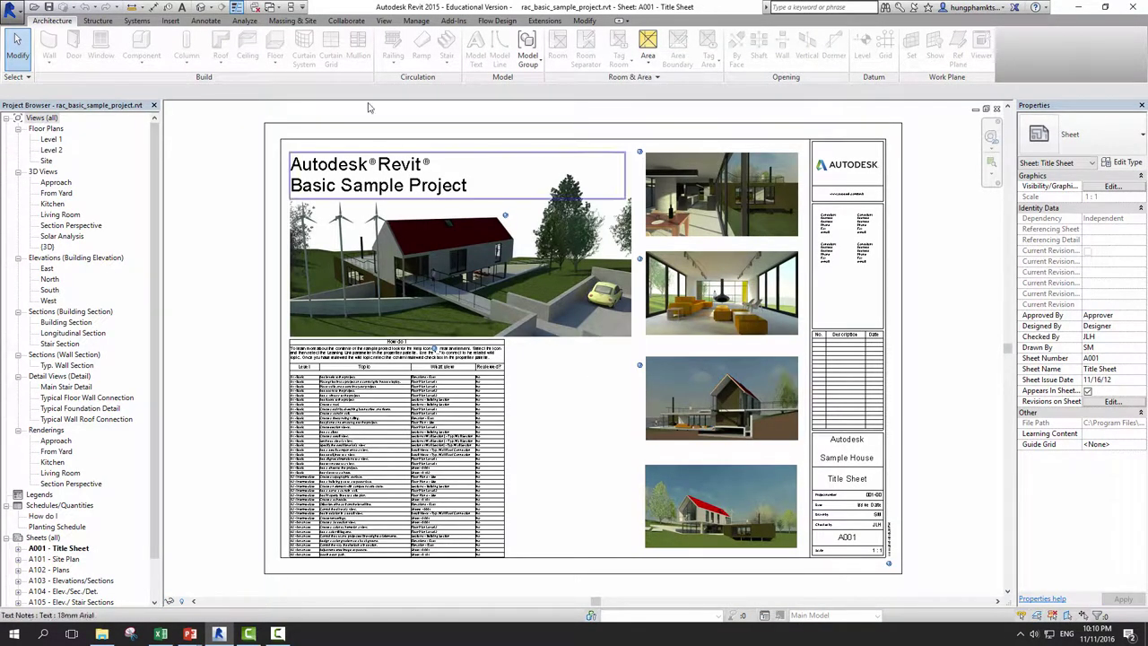
# Open the From Yard and Section Perspective 3D views, cascade them, and maximize From Yard
pyautogui.click(51, 139)
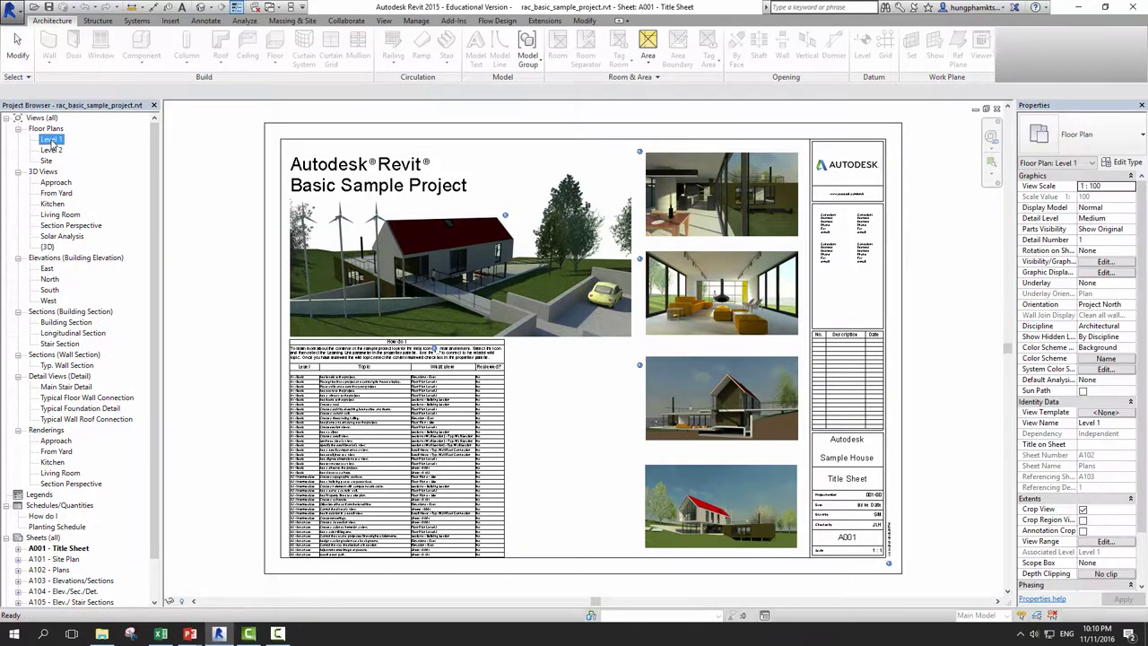
pyautogui.doubleClick(56, 193)
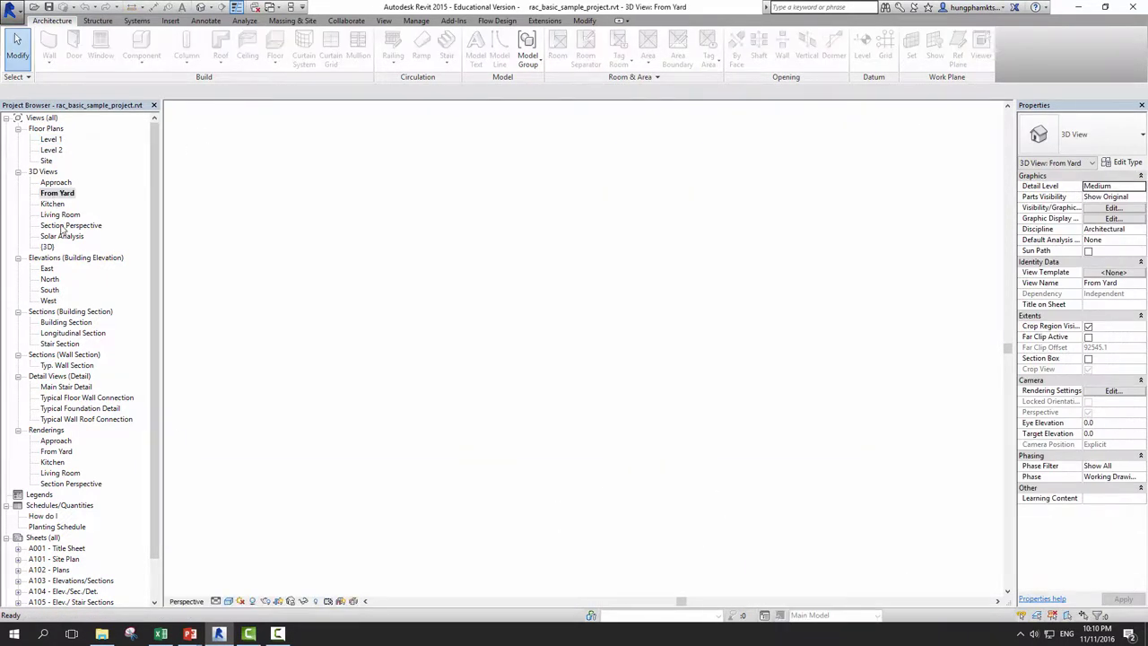
pyautogui.doubleClick(64, 226)
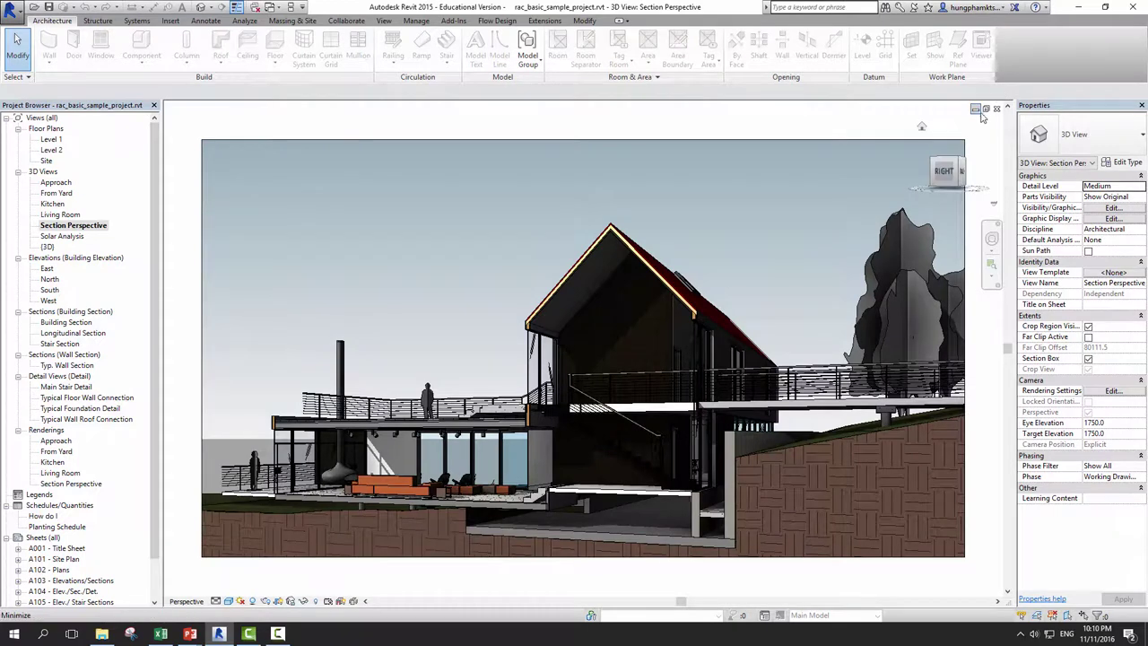
pyautogui.click(984, 115)
pyautogui.moveTo(527, 171); pyautogui.dragTo(581, 220)
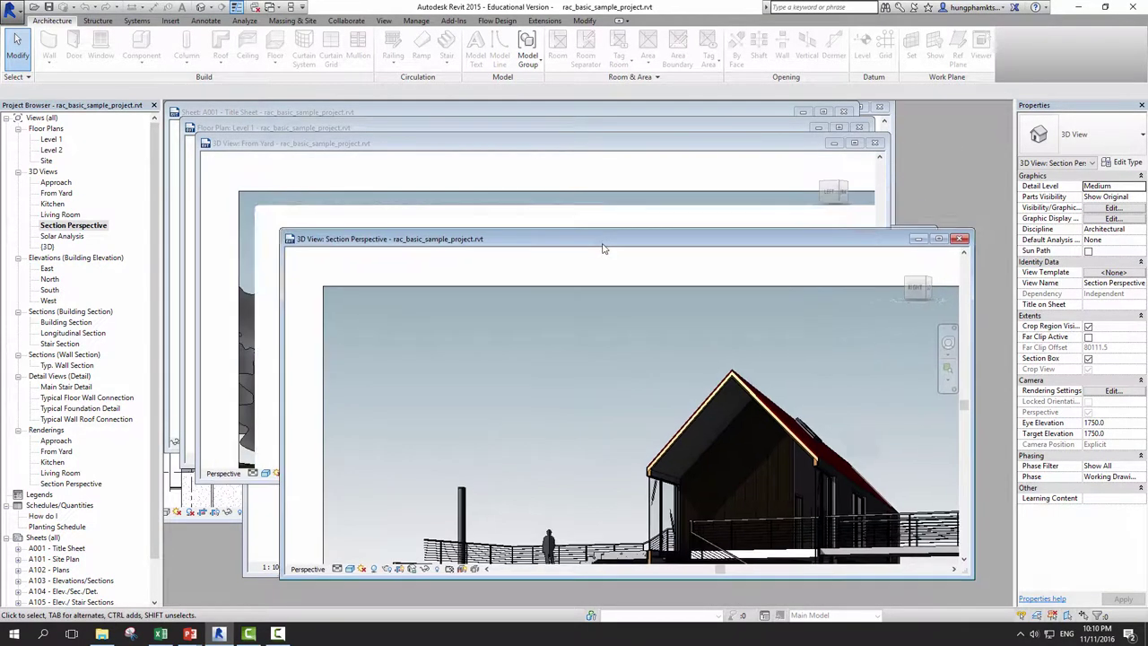
pyautogui.moveTo(551, 140); pyautogui.dragTo(588, 208)
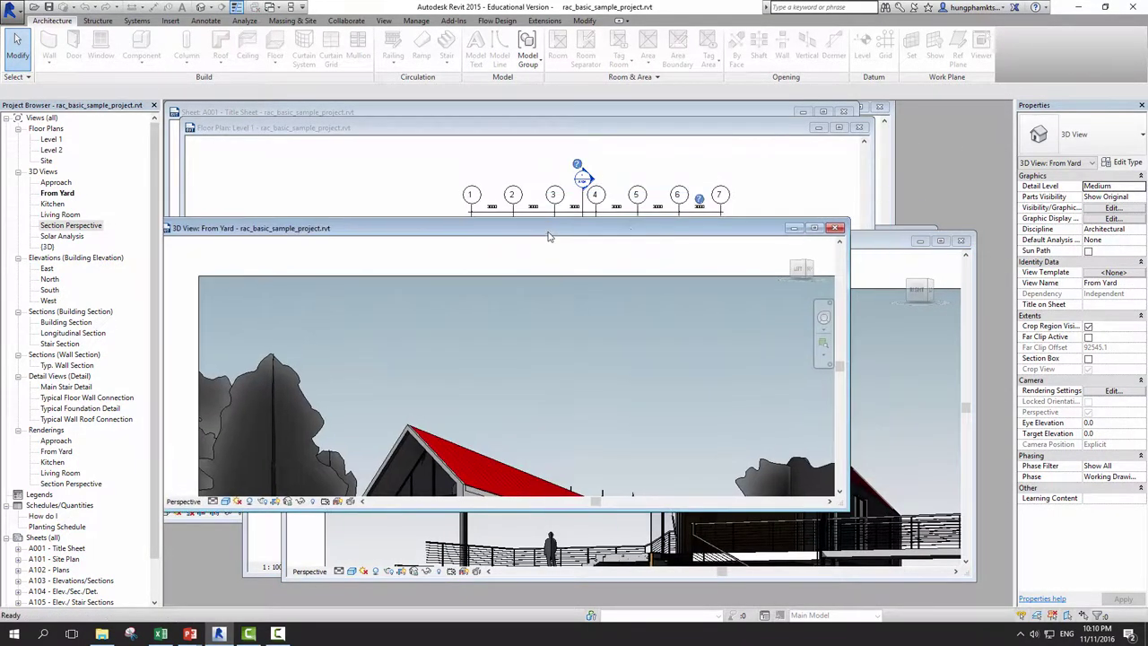
pyautogui.moveTo(673, 224); pyautogui.dragTo(581, 179)
pyautogui.doubleClick(581, 179)
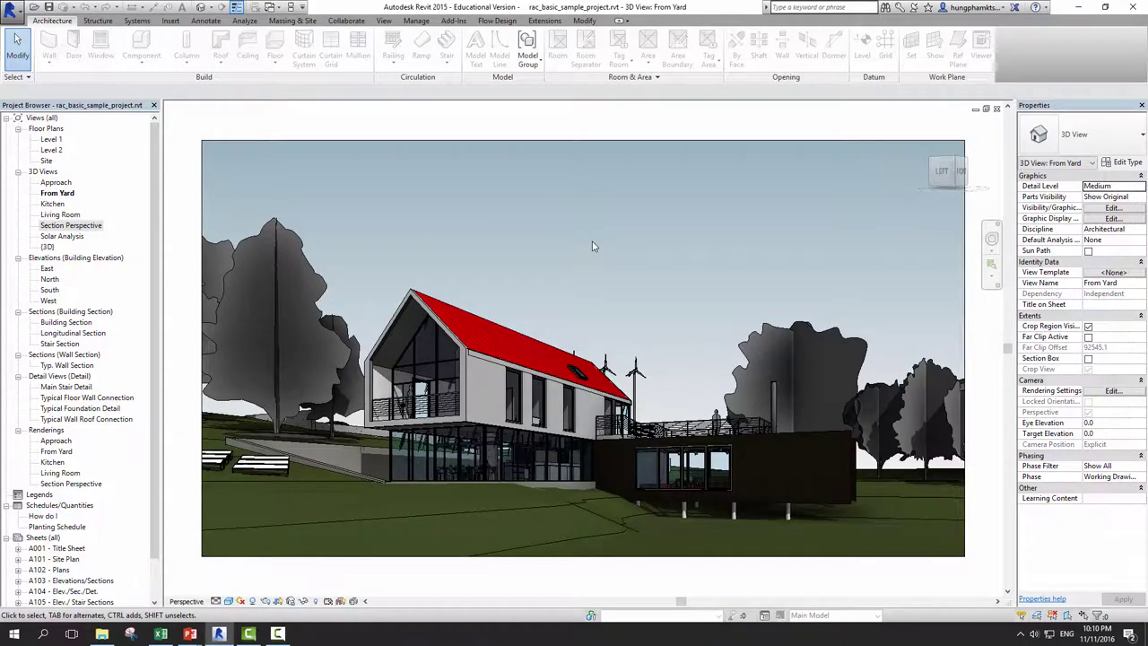
# Cycle through the open views with Ctrl+Tab until the advanced project's East elevation shows
pyautogui.hotkey('ctrl', 'Tab')
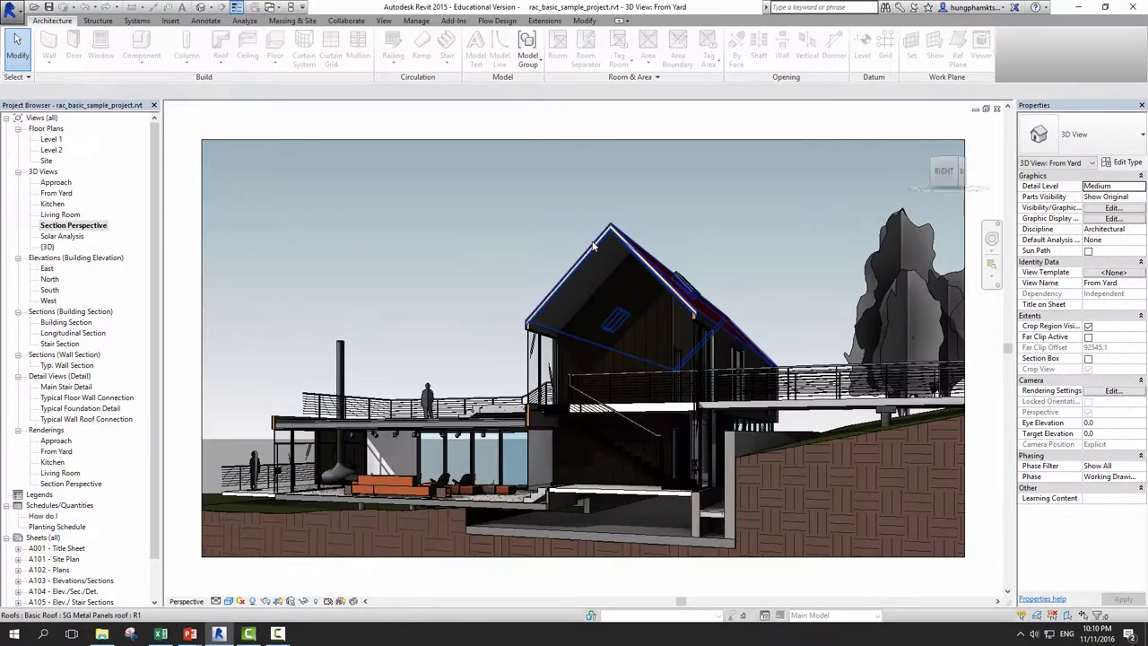
pyautogui.hotkey('ctrl', 'Tab')
pyautogui.hotkey('ctrl', 'Tab')
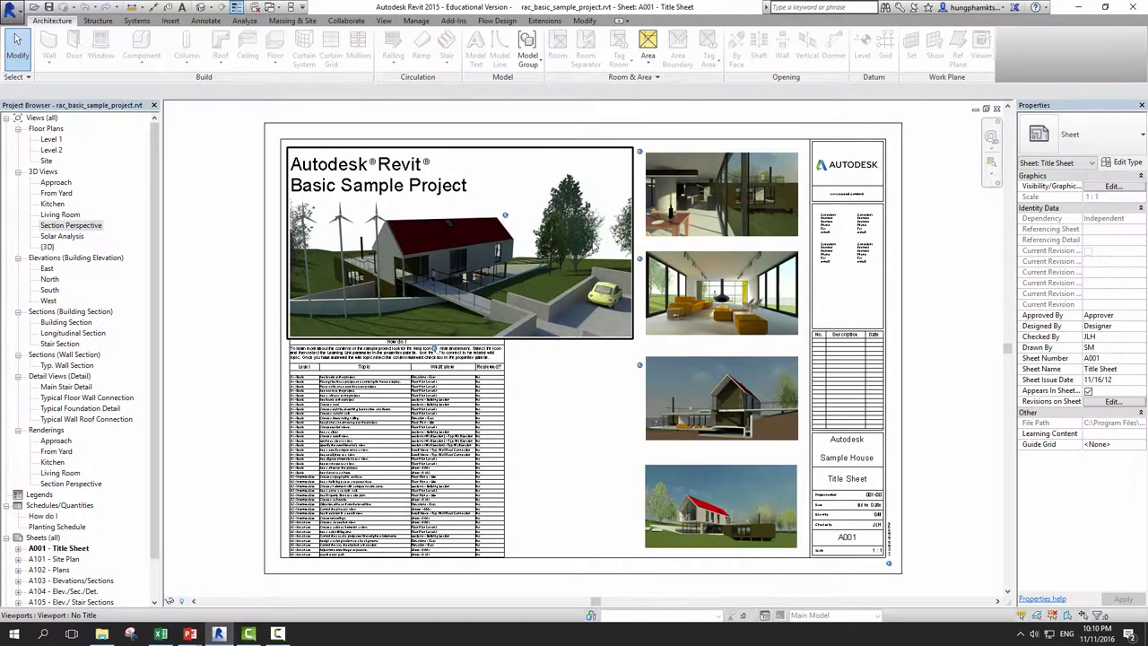
pyautogui.hotkey('ctrl', 'Tab')
pyautogui.hotkey('ctrl', 'Tab')
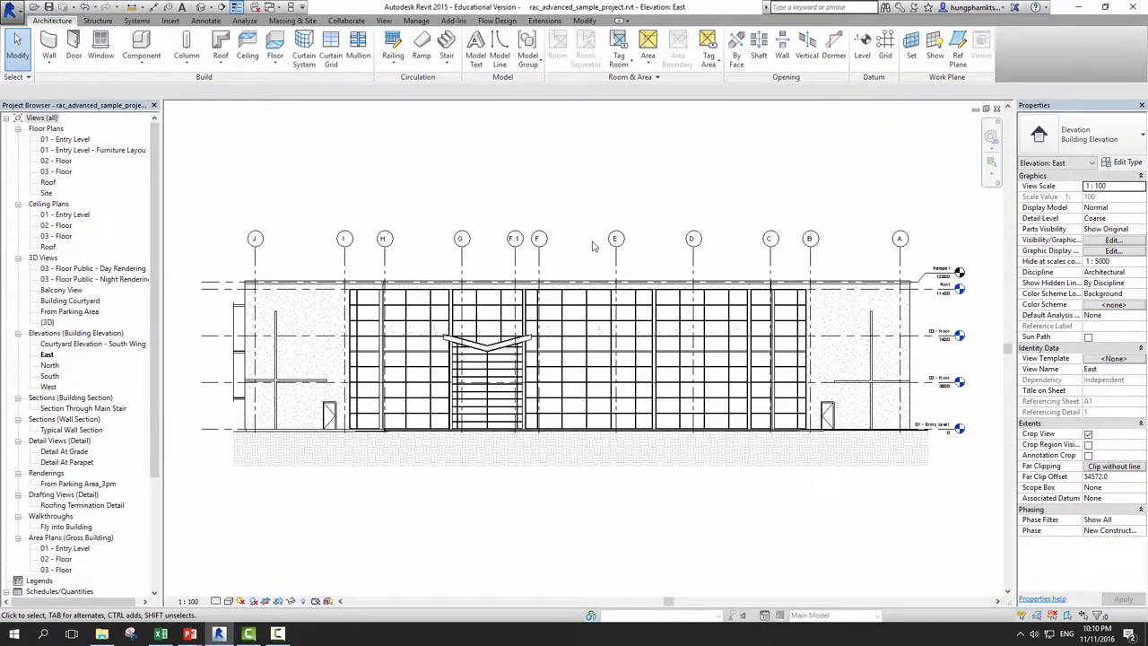
pyautogui.hotkey('ctrl', 'Tab')
pyautogui.hotkey('ctrl', 'Tab')
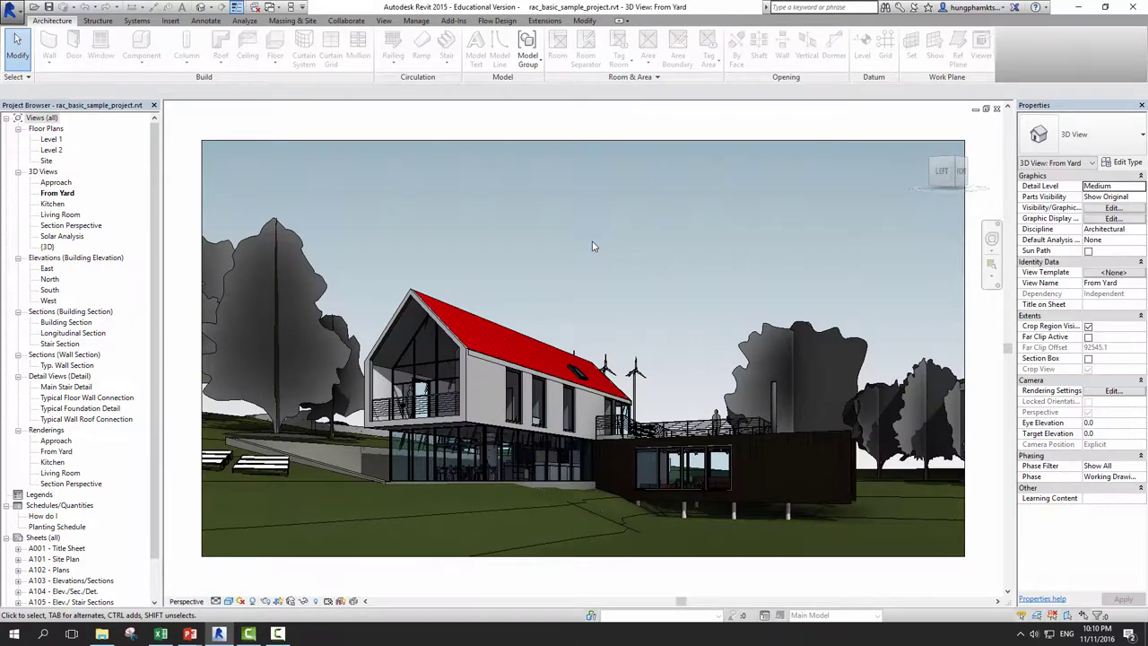
pyautogui.hotkey('ctrl', 'Tab')
pyautogui.hotkey('ctrl', 'Tab')
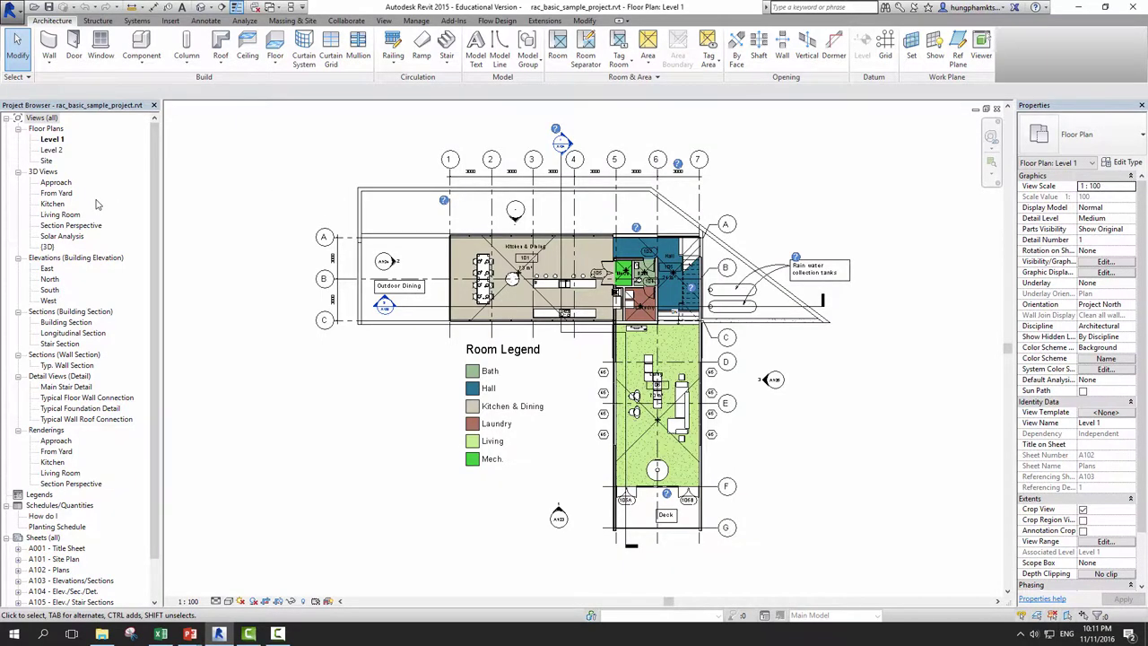
pyautogui.hotkey('ctrl', 'Tab')
pyautogui.hotkey('ctrl', 'Tab')
pyautogui.hotkey('ctrl', 'Tab')
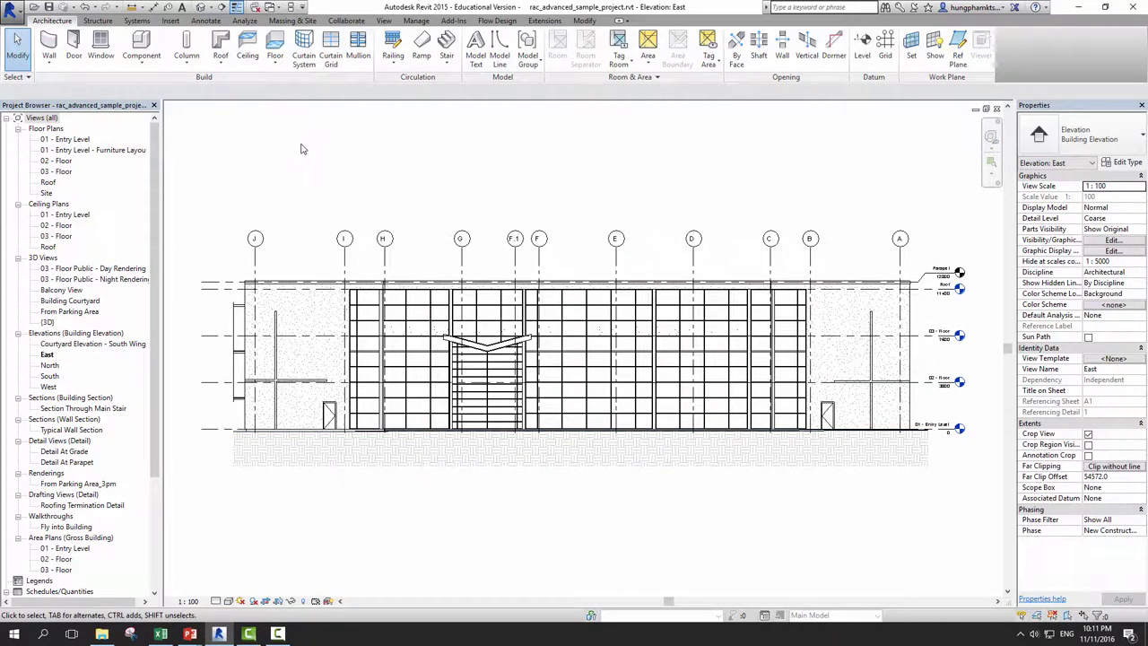
# Restore the East elevation window and maximize the advanced project's 3D View window
pyautogui.click(986, 108)
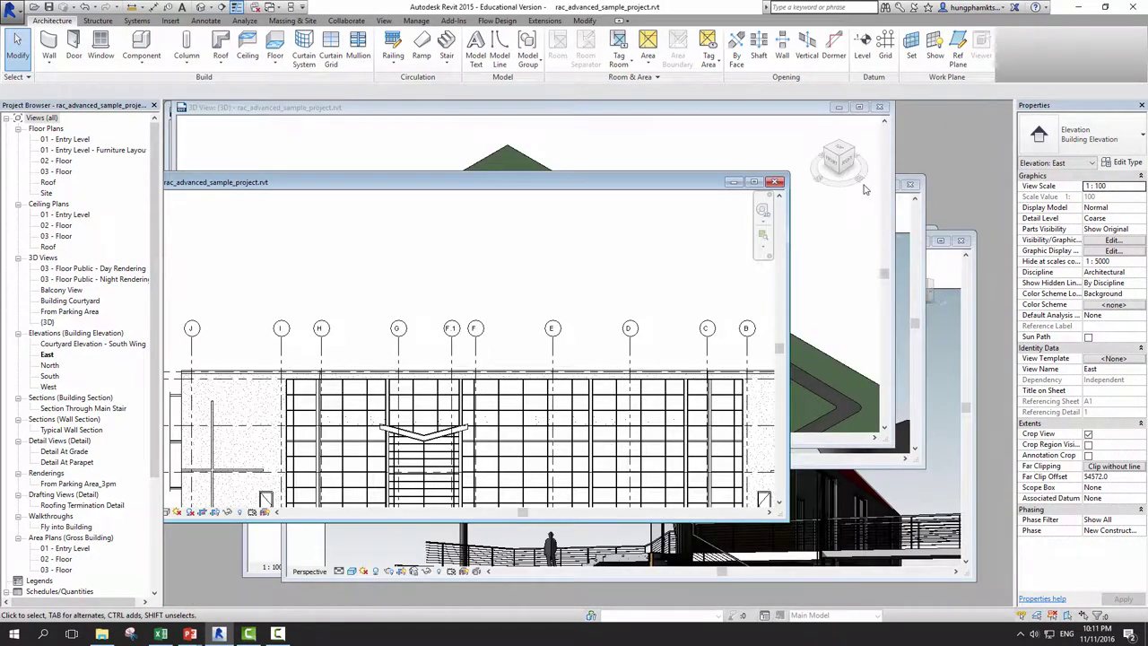
pyautogui.doubleClick(857, 114)
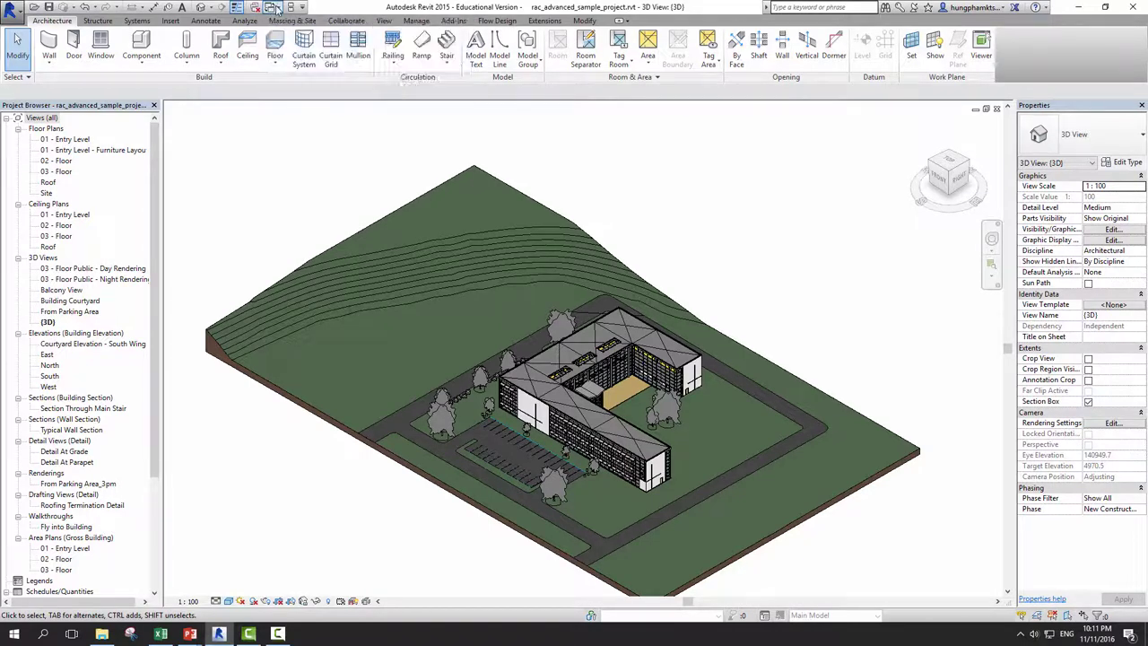
# Switch through Entry Level, East, A001 Title Sheet and Level 1, ending on 01 - Entry Level
pyautogui.click(274, 7)
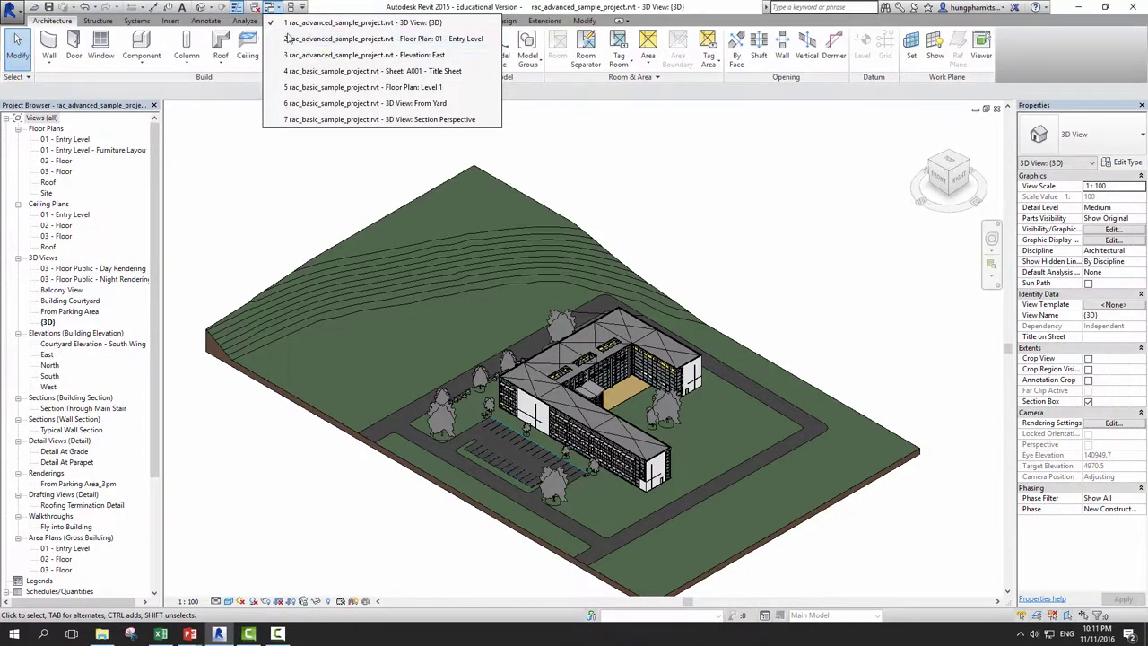
pyautogui.click(287, 38)
pyautogui.click(274, 7)
pyautogui.click(289, 54)
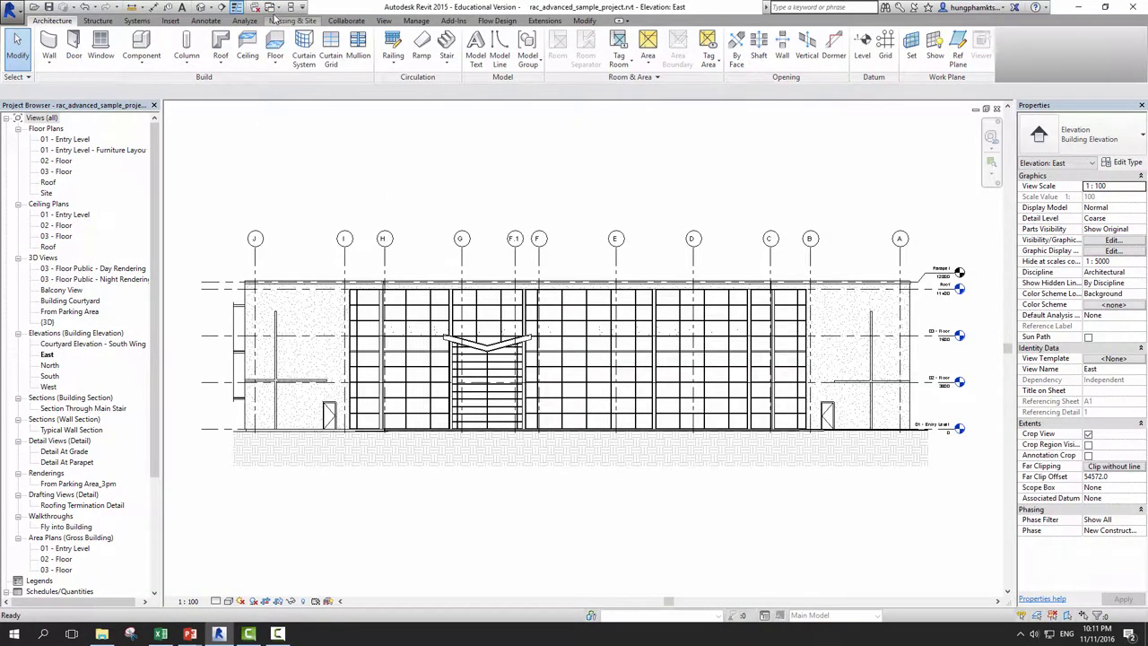
pyautogui.click(275, 7)
pyautogui.click(289, 70)
pyautogui.click(275, 7)
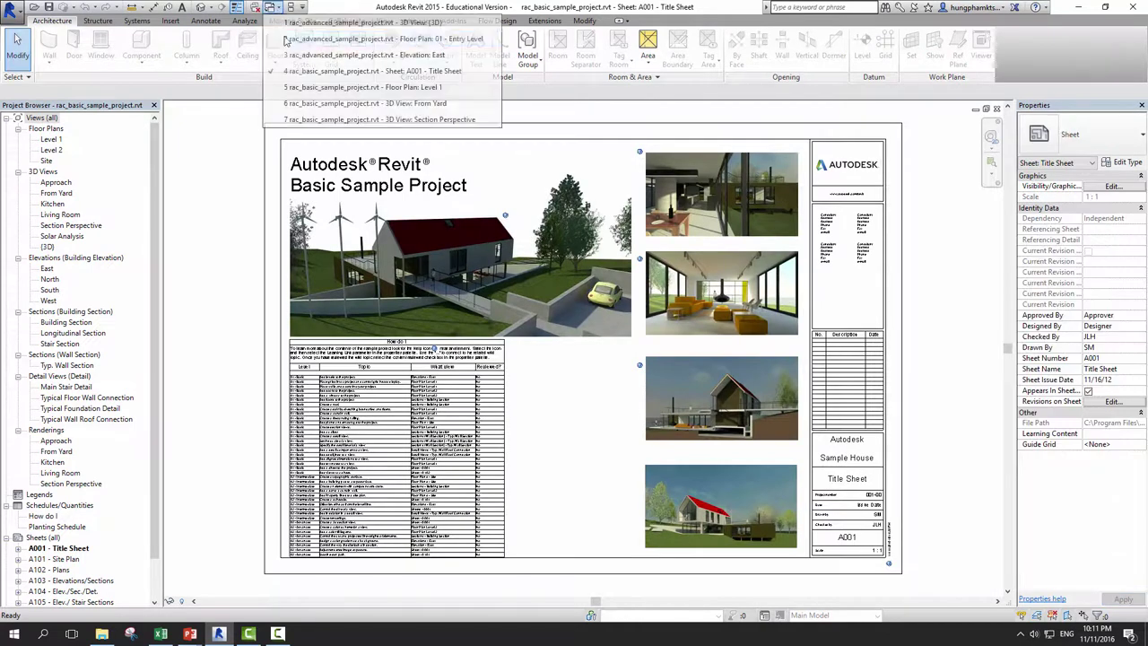
pyautogui.click(295, 87)
pyautogui.click(274, 7)
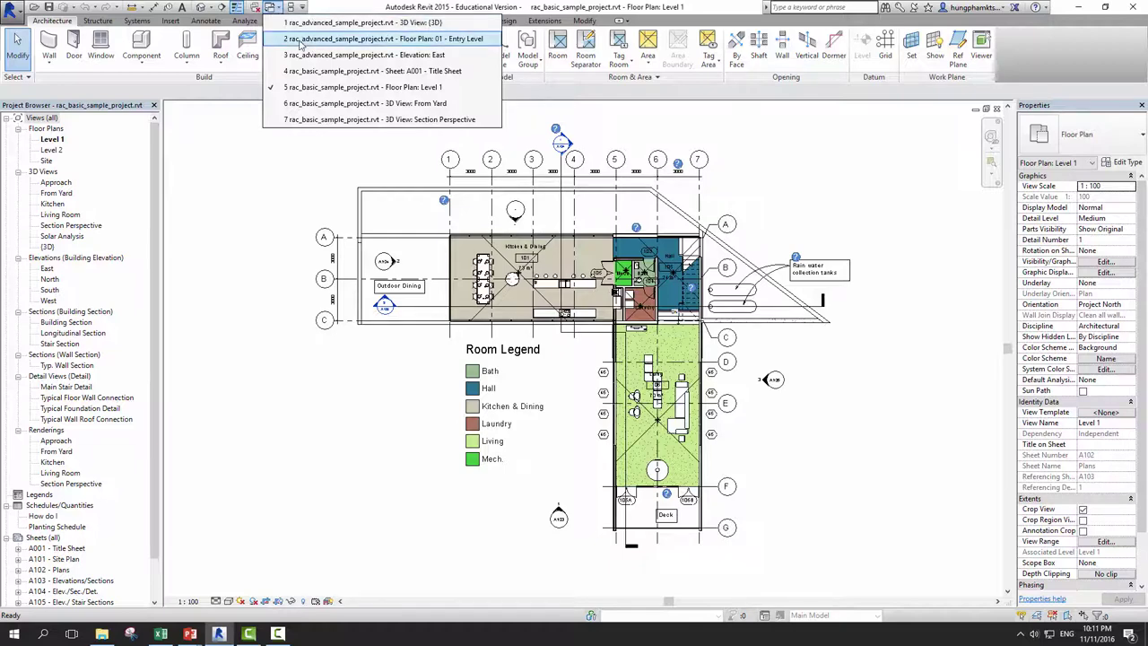
pyautogui.click(301, 40)
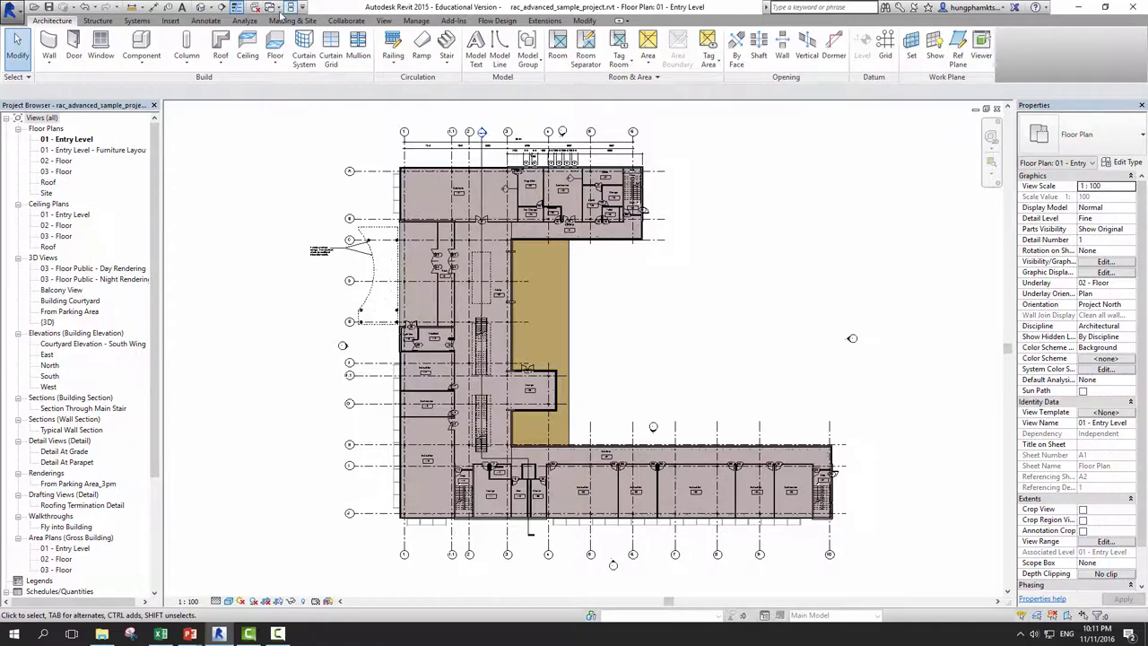
# Zoom into the plan's upper wing, then back out to fit the whole building
pyautogui.scroll(1, 738, 257)
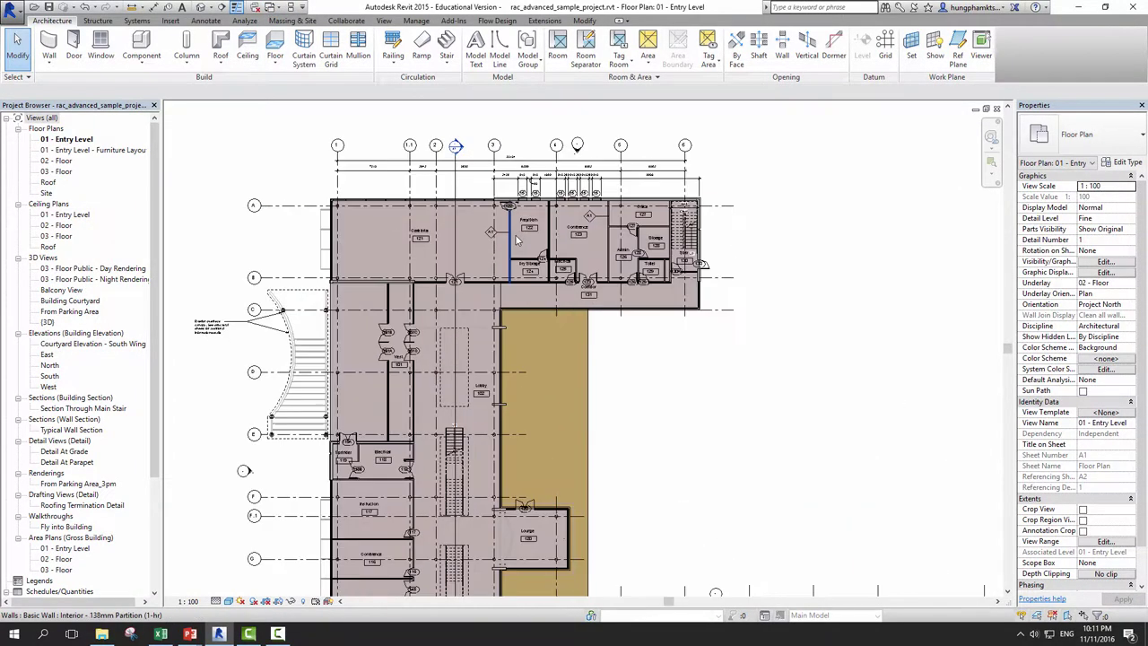
pyautogui.scroll(2, 425, 220)
pyautogui.scroll(-1, 424, 220)
pyautogui.scroll(-1, 269, 251)
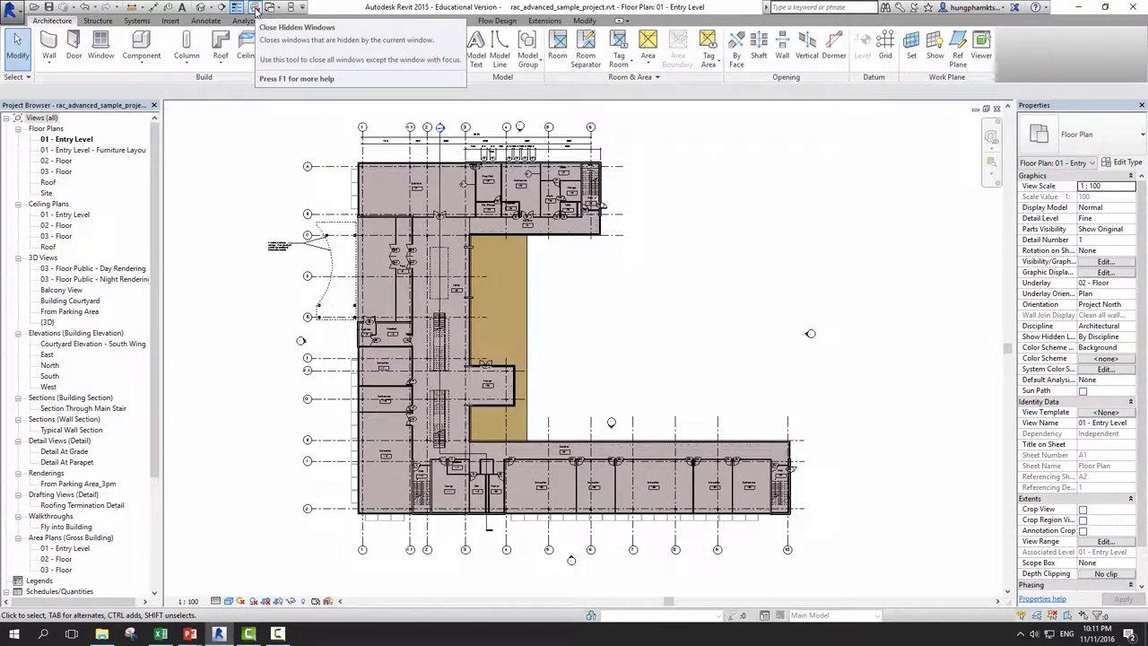
# Toggle between the basic sample's Level 1 plan and the advanced 01 - Entry Level plan
pyautogui.click(256, 7)
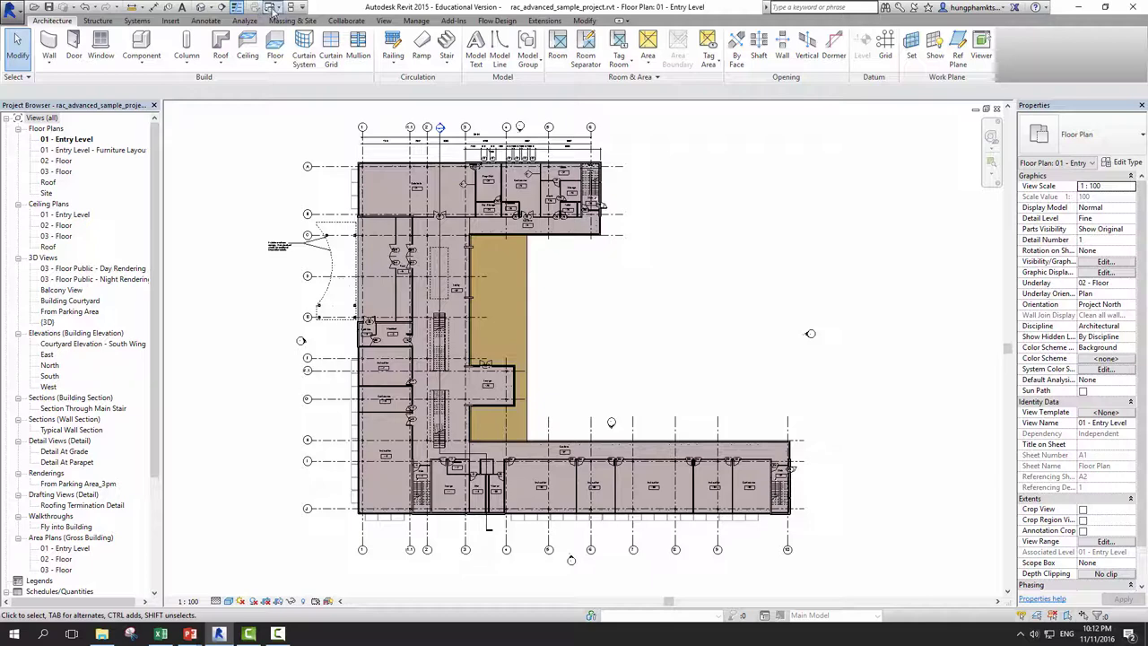
pyautogui.click(270, 7)
pyautogui.click(359, 38)
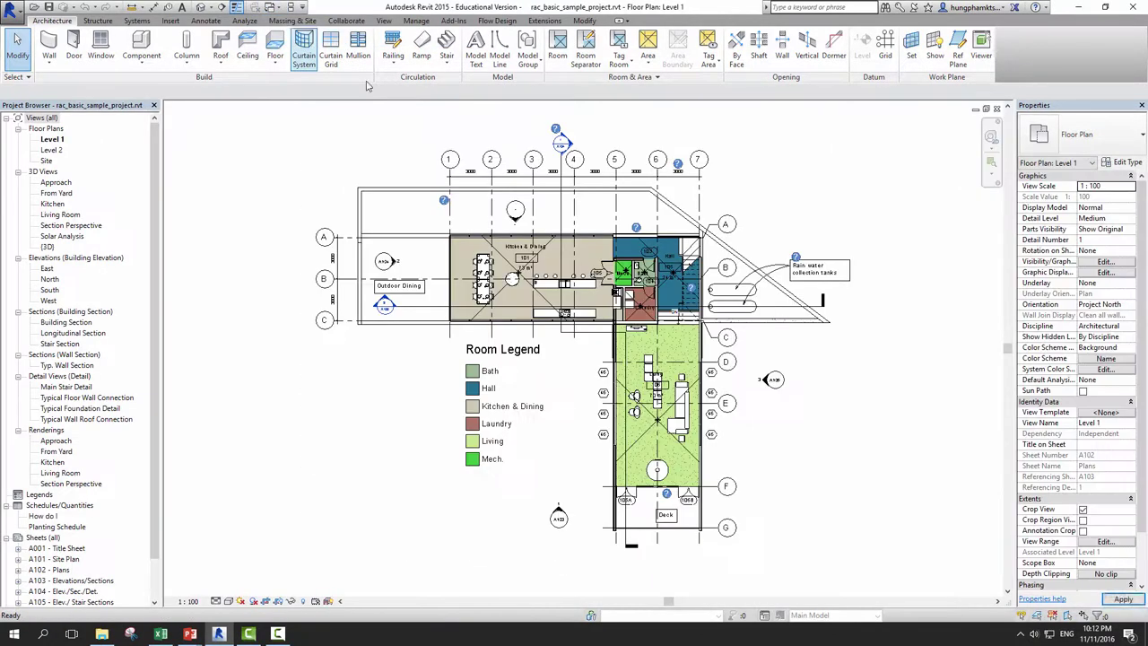
pyautogui.moveTo(656, 190); pyautogui.dragTo(597, 283, button='middle')
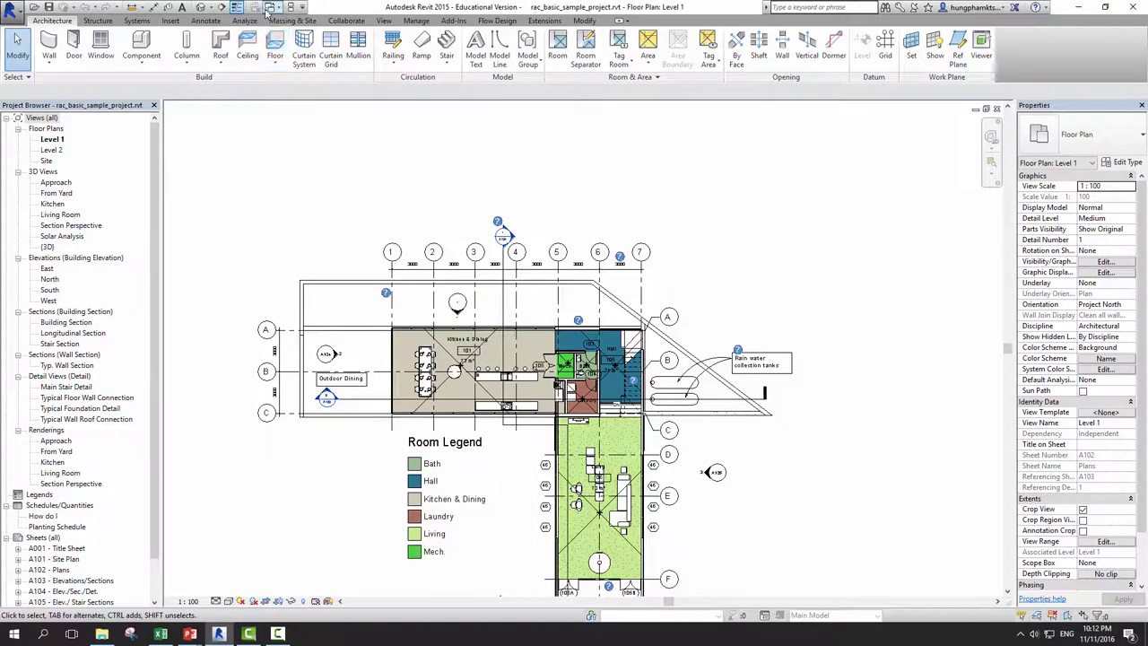
pyautogui.click(272, 11)
pyautogui.click(273, 22)
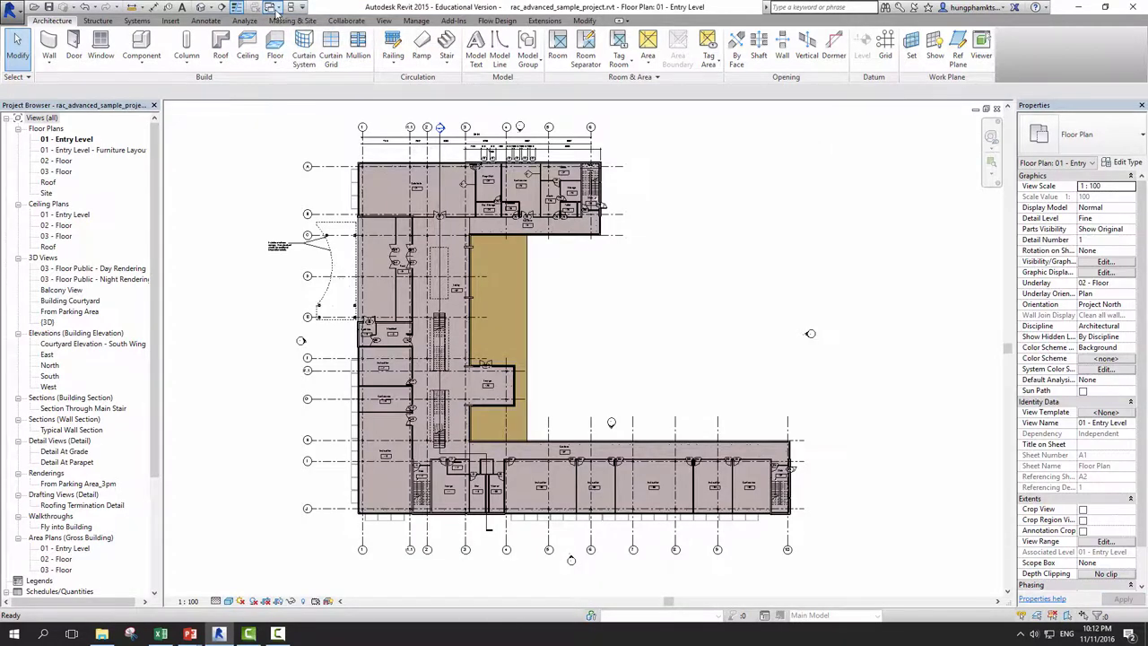
pyautogui.click(270, 8)
pyautogui.click(281, 39)
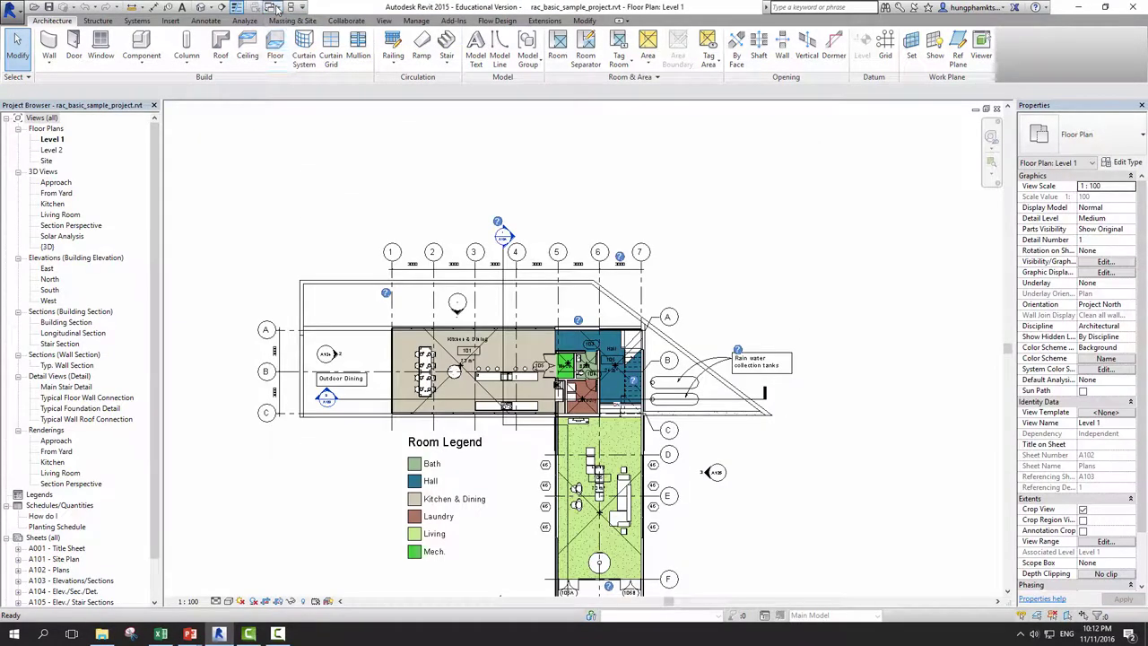
# Close the basic sample's Level 1 plan view
pyautogui.click(277, 7)
pyautogui.click(995, 74)
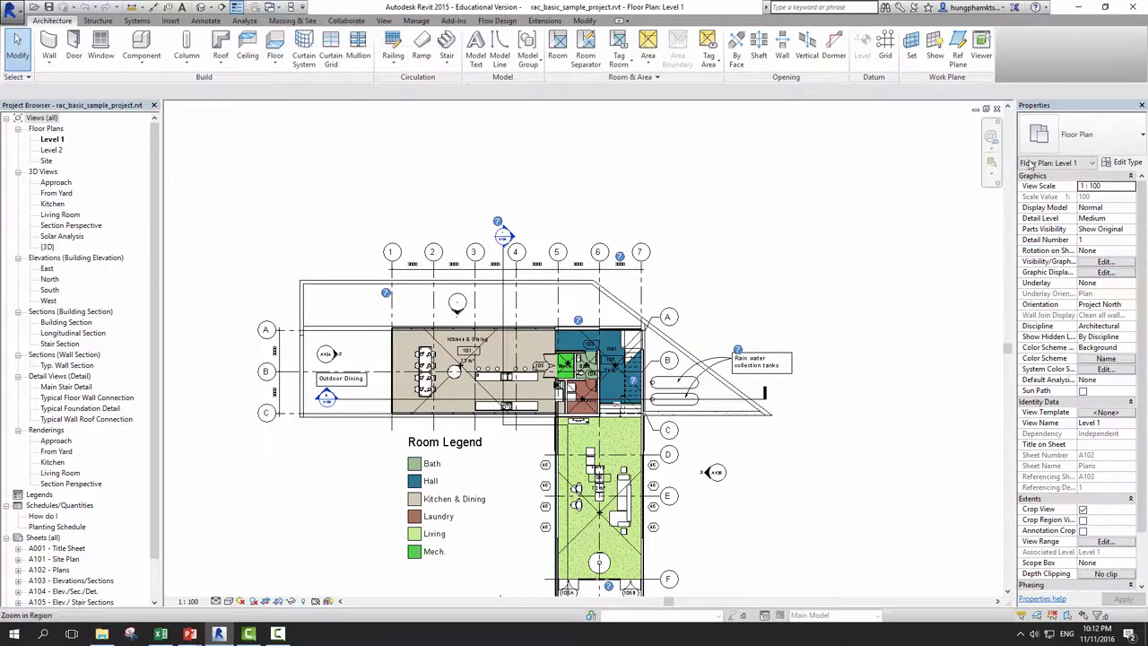
pyautogui.click(995, 108)
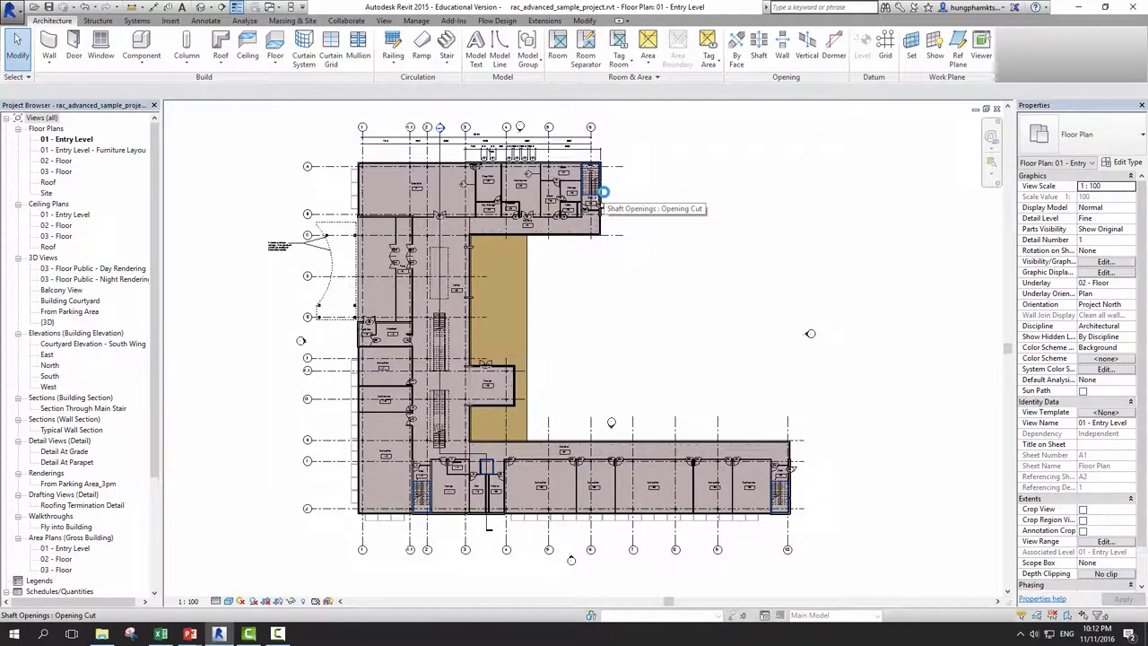
# Zoom into the Entry Level plan, then switch to the Default 3D View and zoom out
pyautogui.moveTo(619, 211); pyautogui.dragTo(651, 242, button='middle')
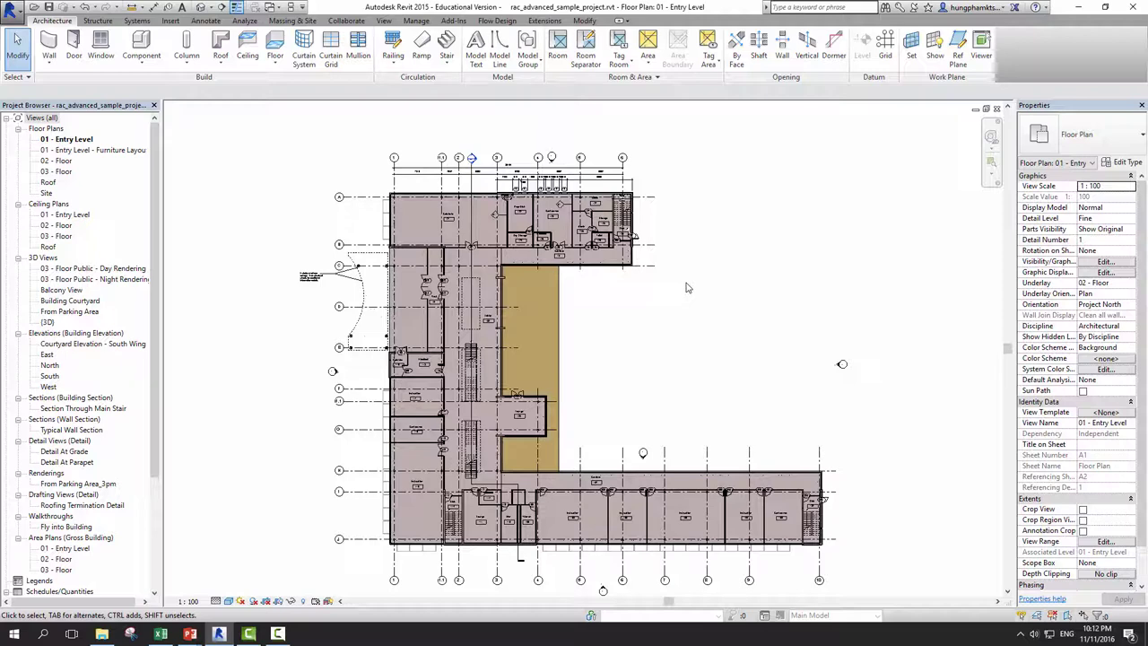
pyautogui.scroll(2, 527, 269)
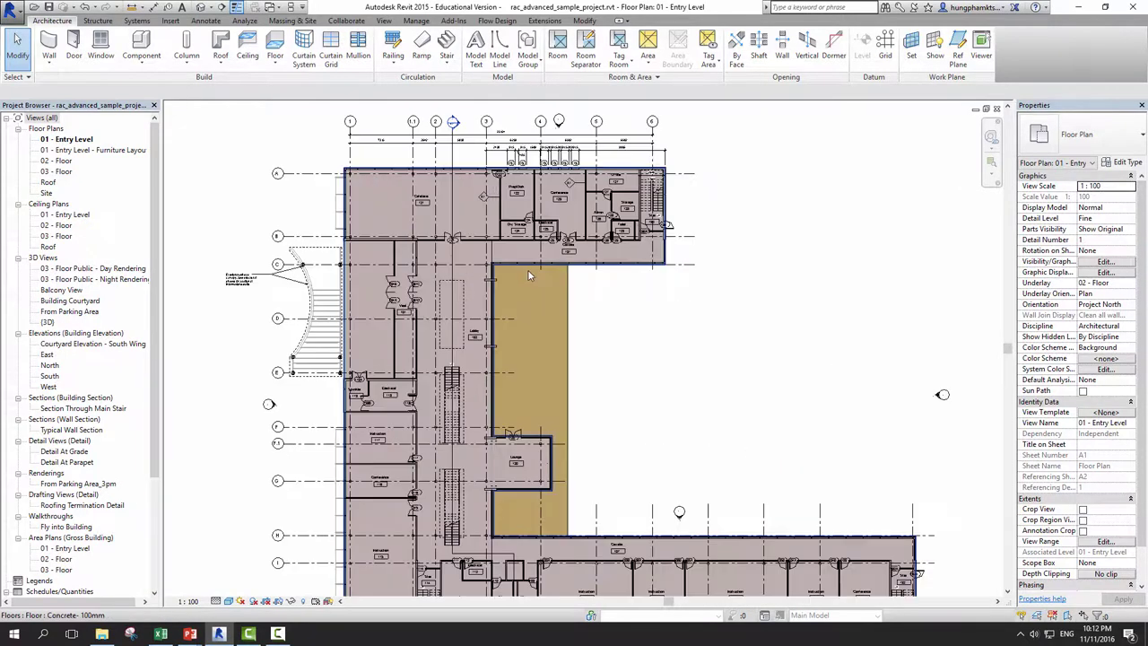
pyautogui.scroll(2, 465, 244)
pyautogui.scroll(2, 465, 244)
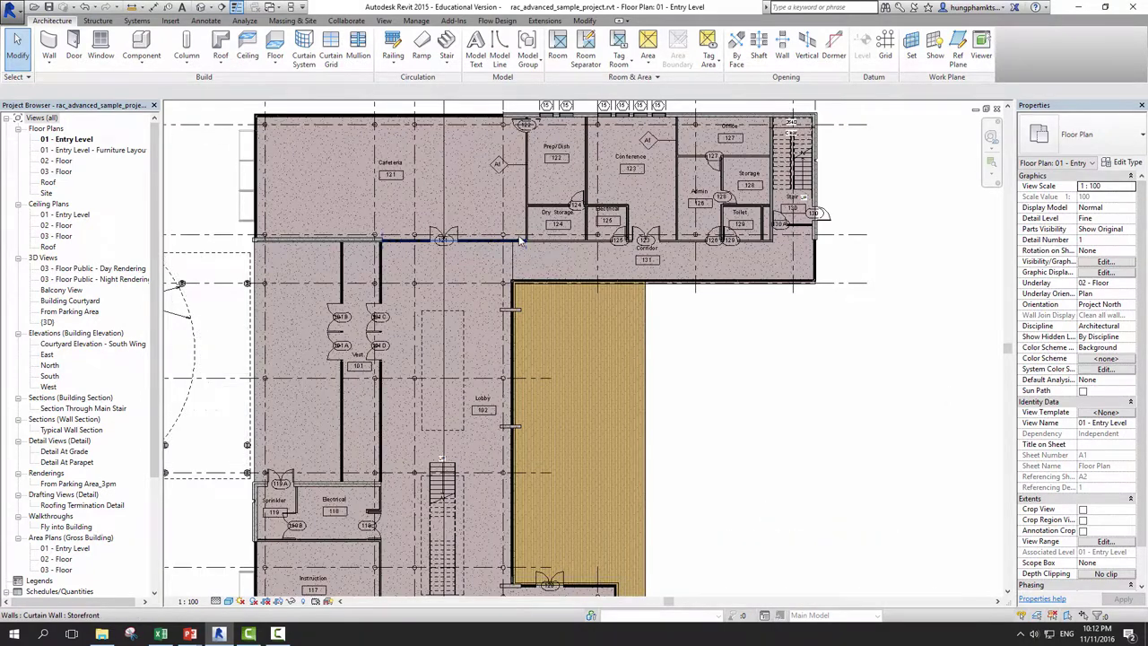
pyautogui.scroll(3, 566, 216)
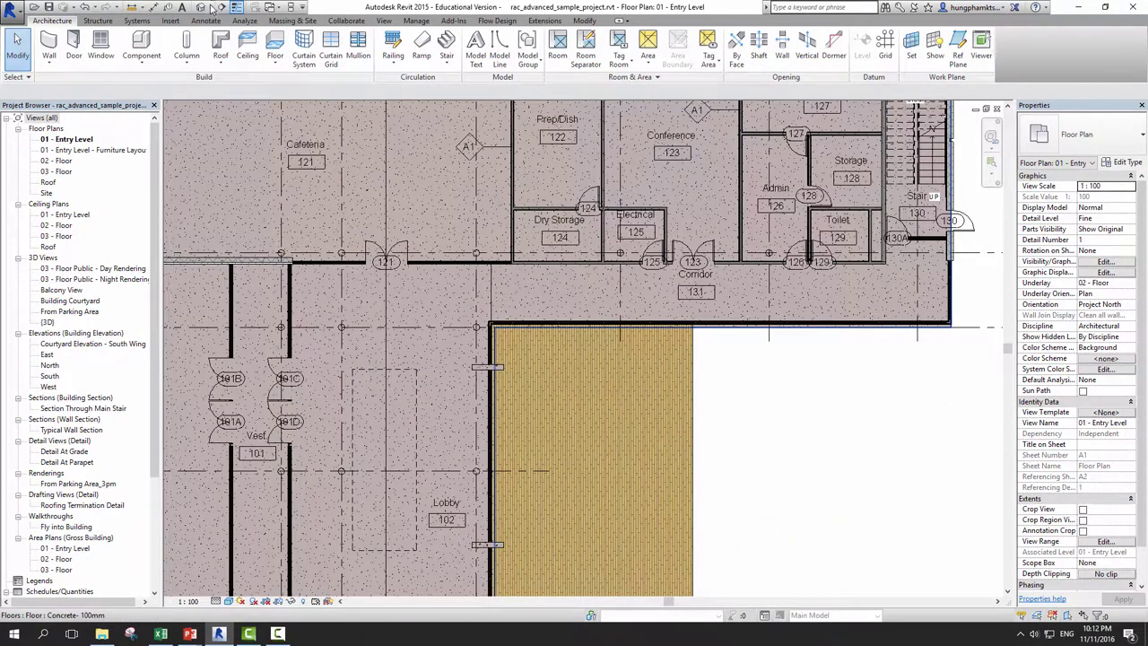
pyautogui.click(244, 60)
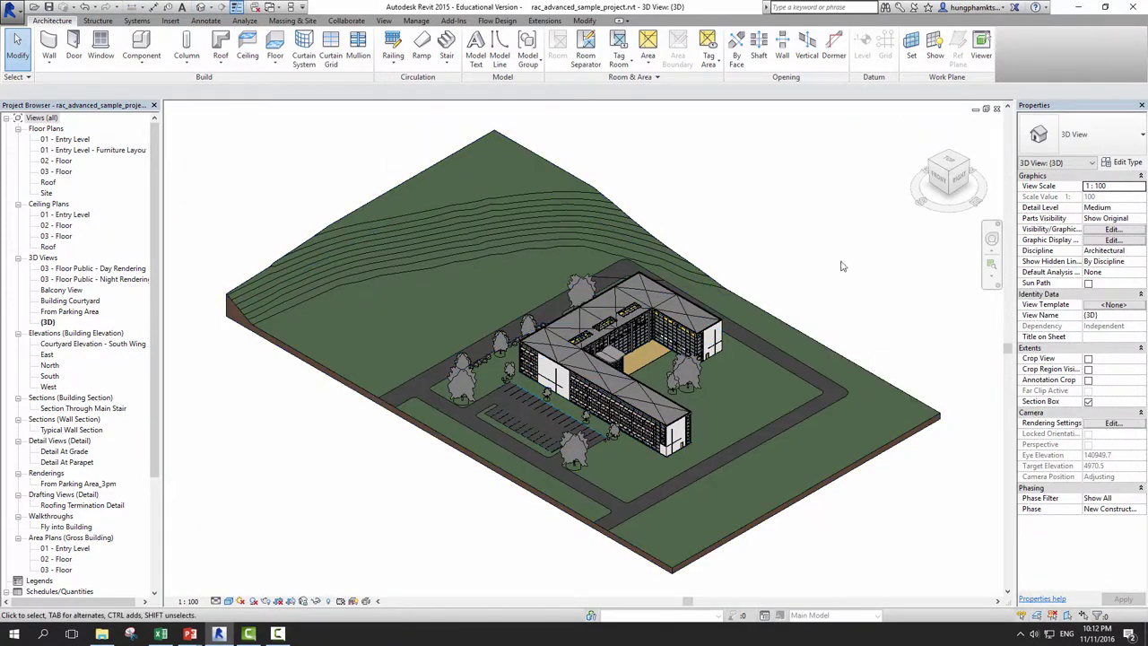
pyautogui.scroll(-2, 792, 355)
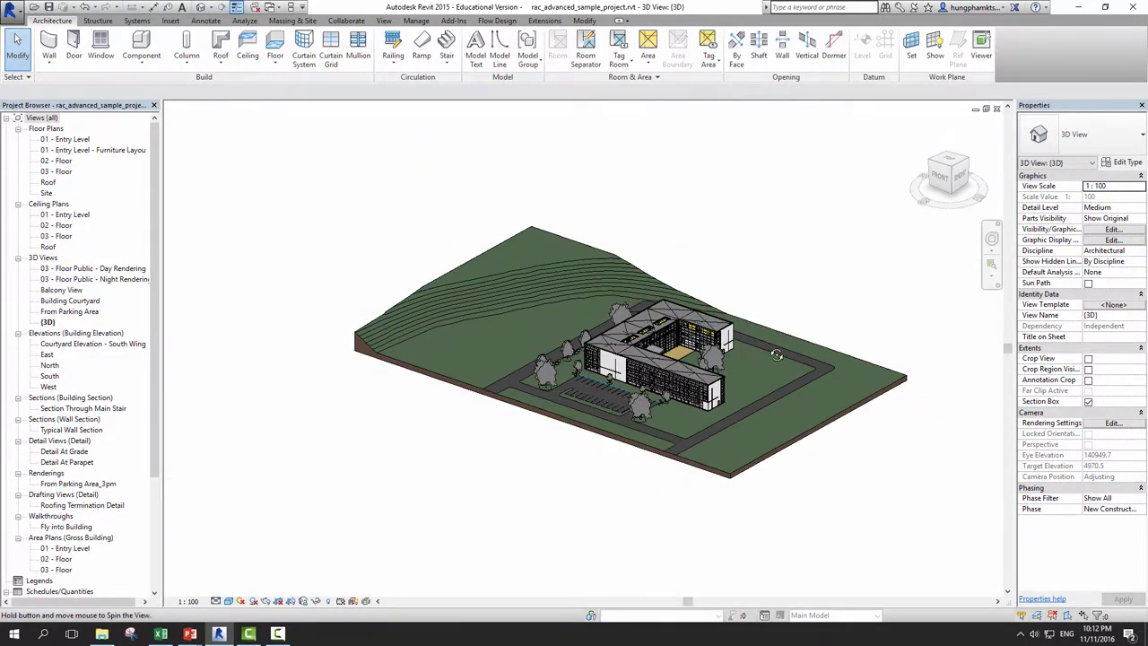
# Reveal hidden elements and orient the 3D view to Floor Plan: 01 - Entry Level
pyautogui.click(333, 601)
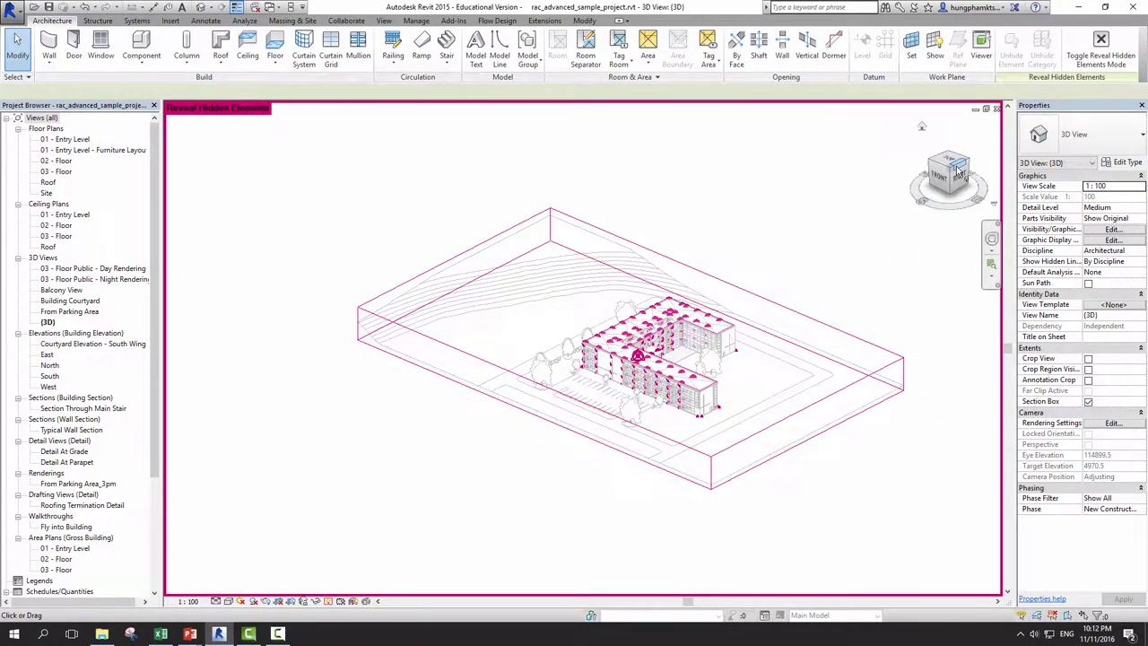
pyautogui.rightClick(956, 173)
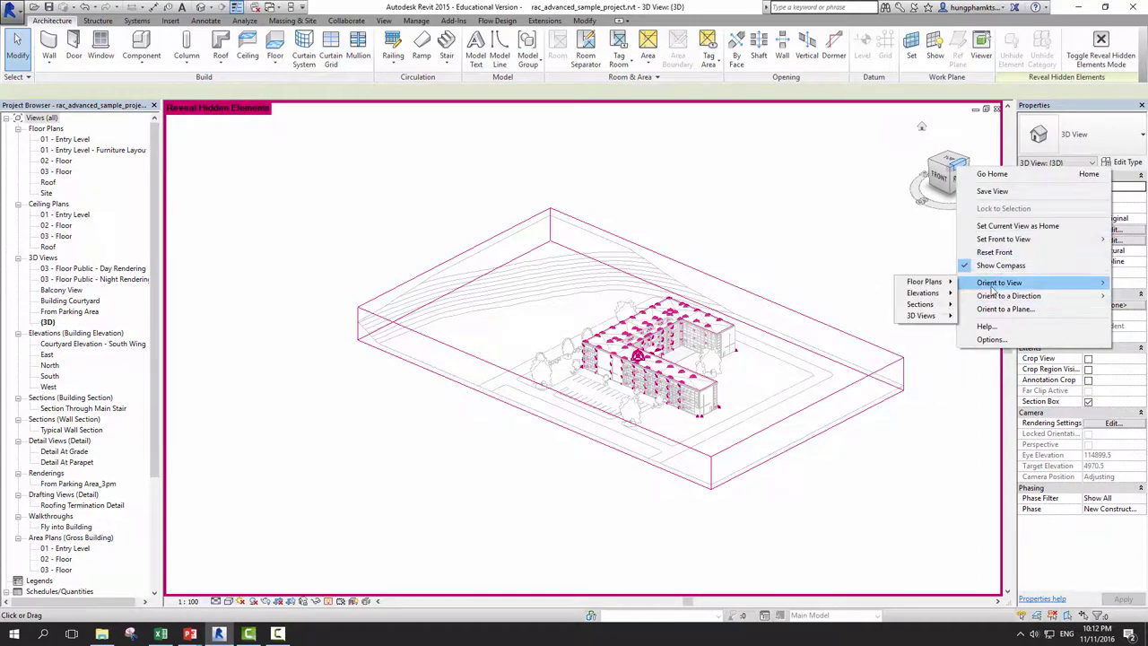
pyautogui.moveTo(924, 282)
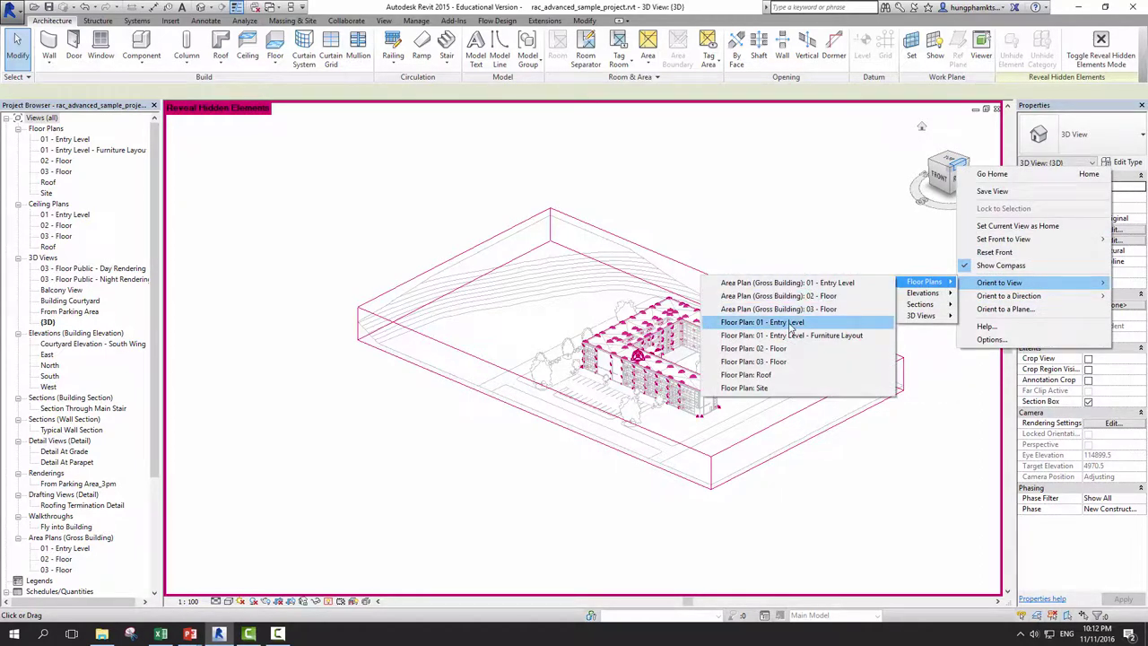
pyautogui.click(792, 323)
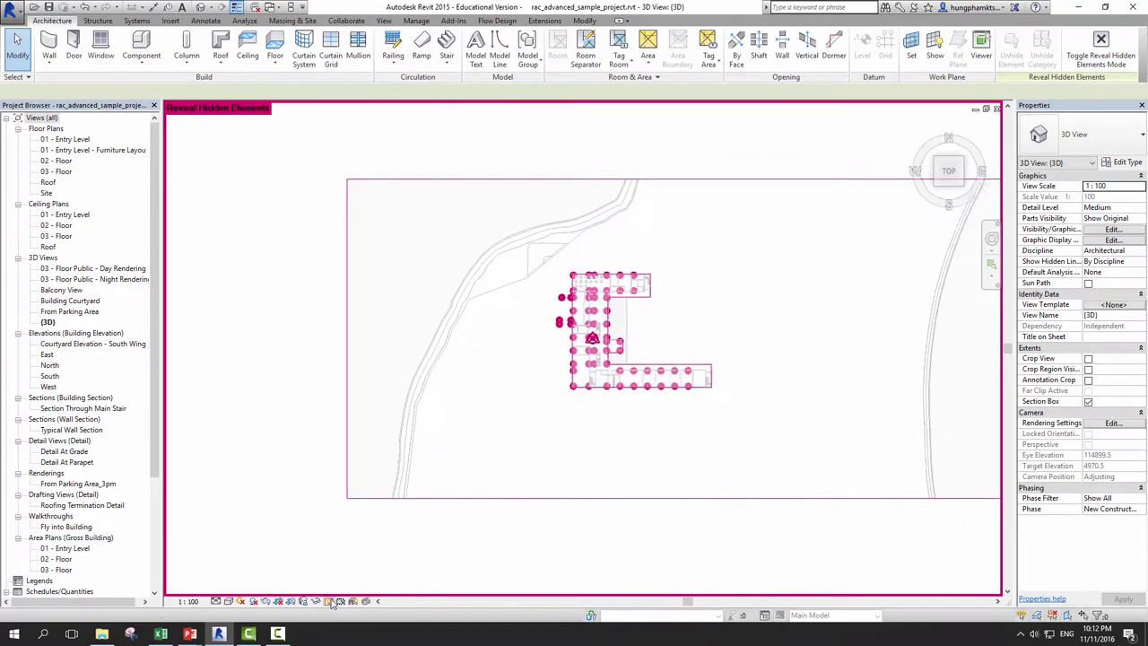
# Orbit and zoom into the cafeteria, selecting a round dining table and the shaft opening box
pyautogui.moveTo(610, 397)
pyautogui.keyDown('shift'); pyautogui.mouseDown(button='middle')
pyautogui.moveTo(571, 294)
pyautogui.moveTo(586, 258)
pyautogui.mouseUp(button='middle'); pyautogui.keyUp('shift')
pyautogui.scroll(2, 571, 294)
pyautogui.scroll(2, 569, 297)
pyautogui.scroll(2, 563, 305)
pyautogui.scroll(2, 558, 311)
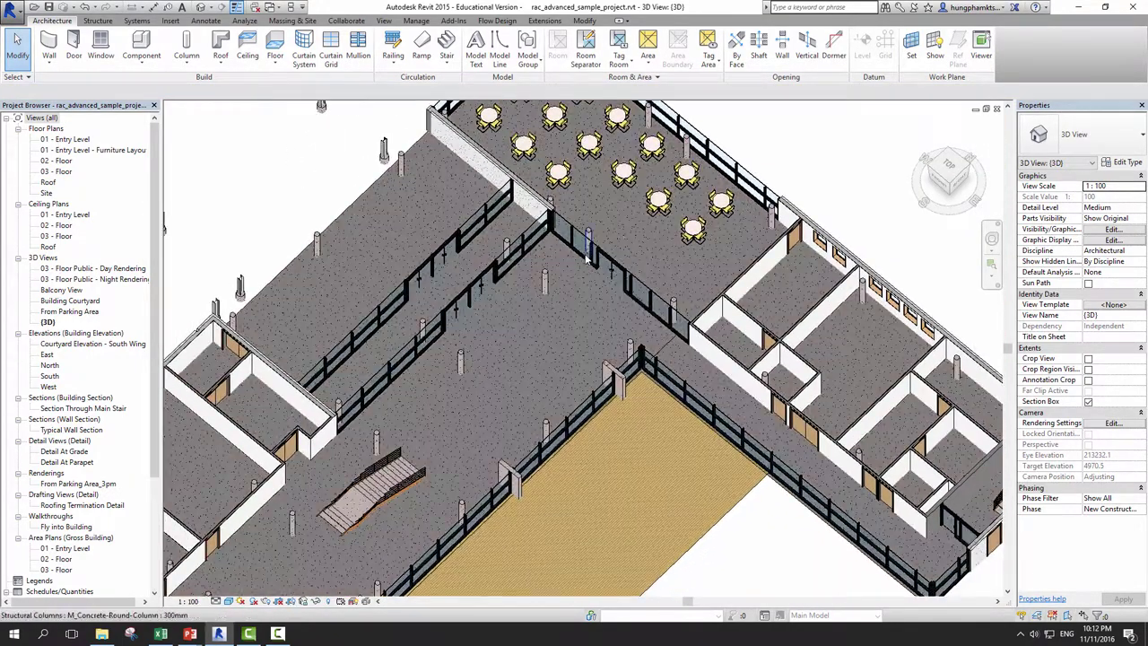
pyautogui.click(703, 238)
pyautogui.scroll(3, 704, 239)
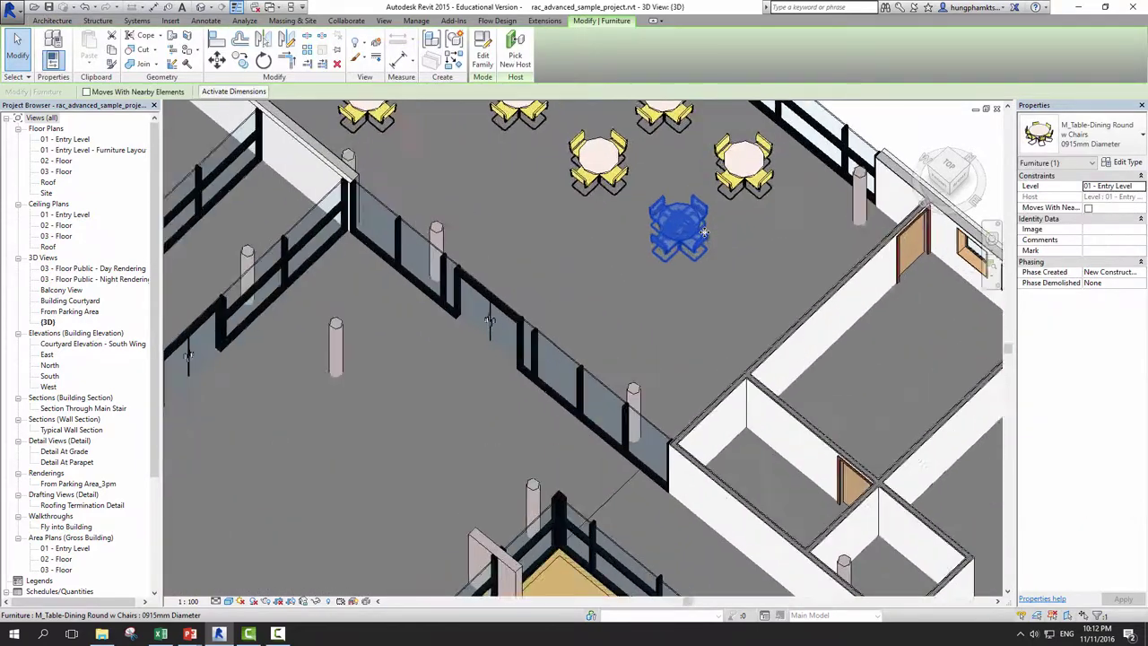
pyautogui.scroll(-2, 704, 238)
pyautogui.moveTo(700, 286); pyautogui.dragTo(702, 262, button='middle')
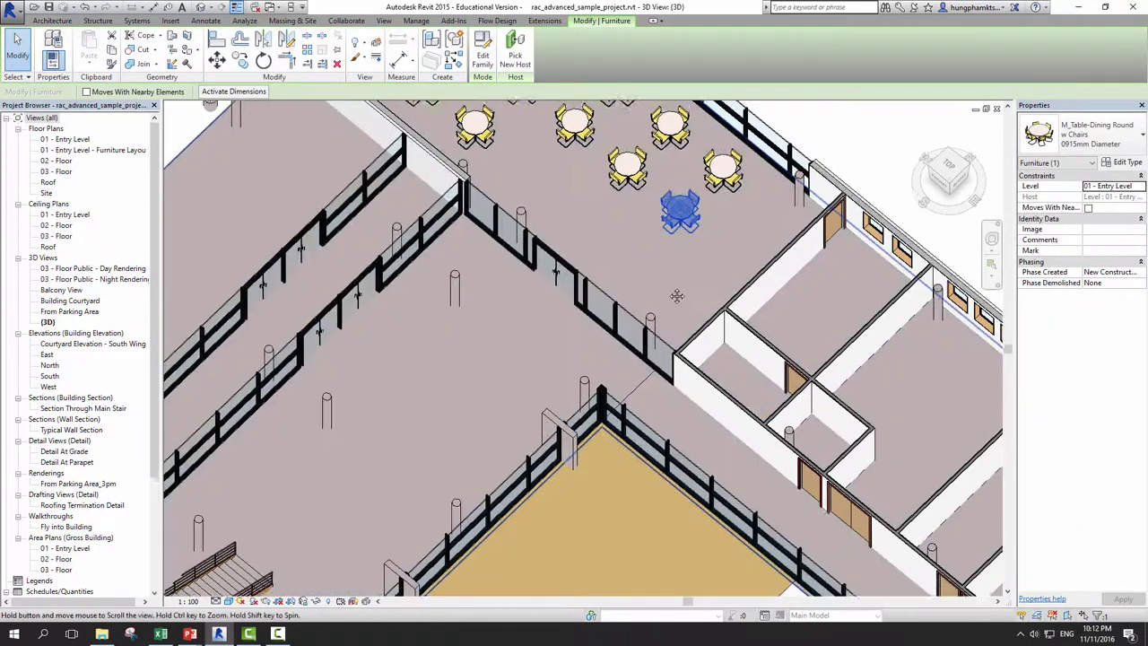
pyautogui.click(464, 289)
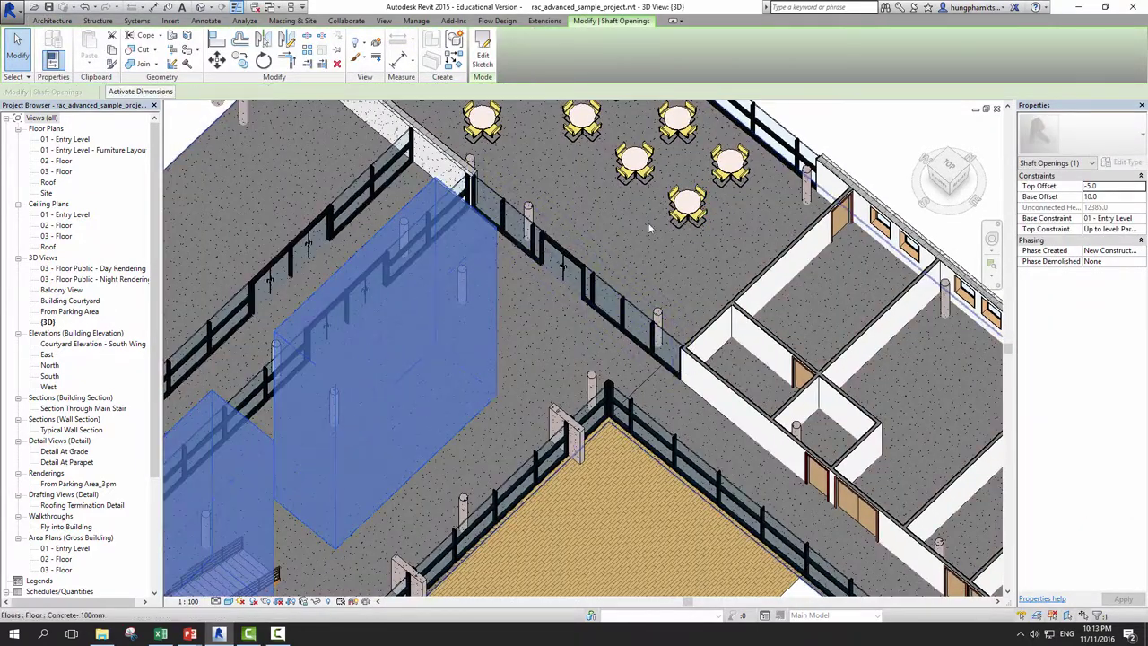
pyautogui.hotkey('ctrl', 'z')
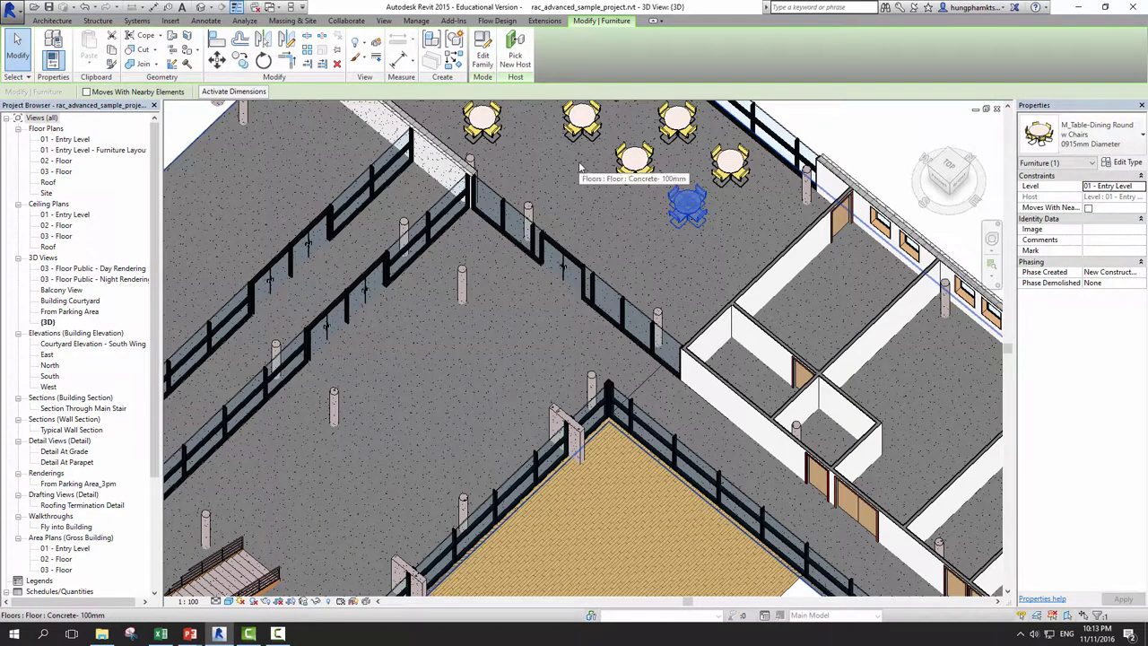
# Open the 01 - Entry Level plan and zoom in on the Cafeteria, clearing the selection
pyautogui.doubleClick(65, 139)
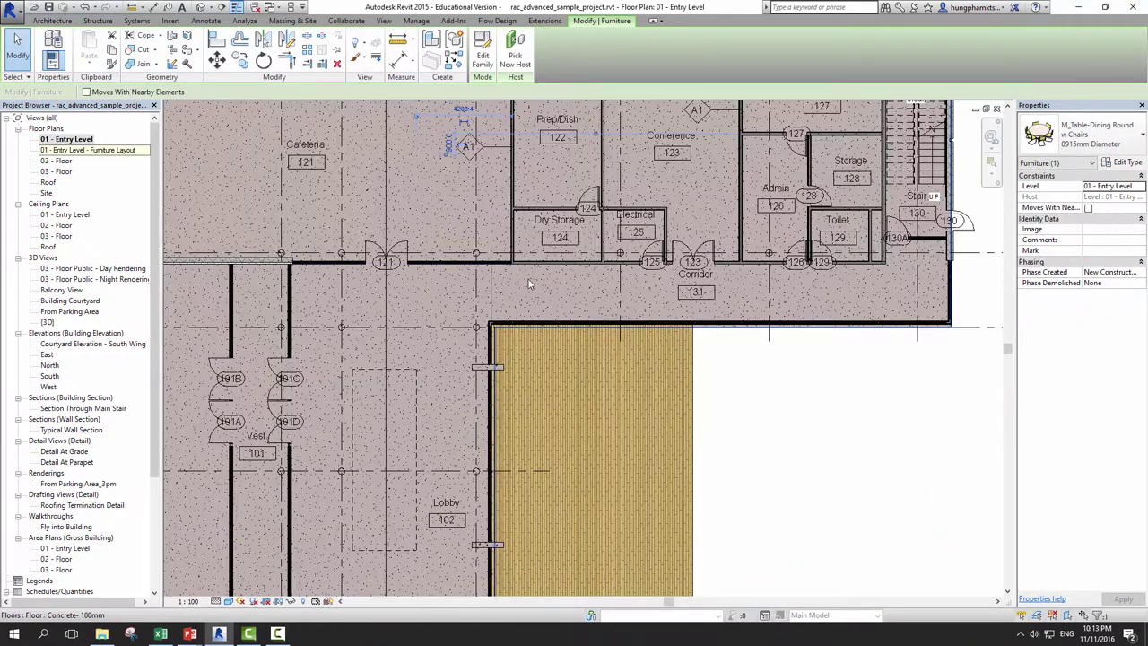
pyautogui.scroll(2, 489, 179)
pyautogui.scroll(3, 489, 179)
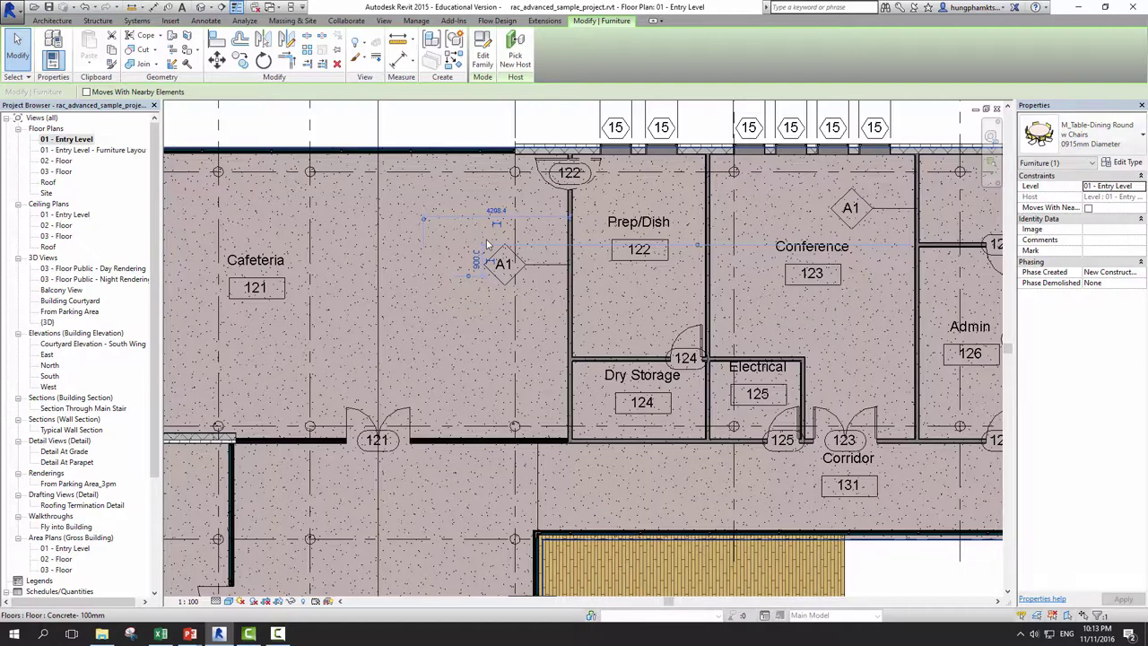
pyautogui.click(419, 240)
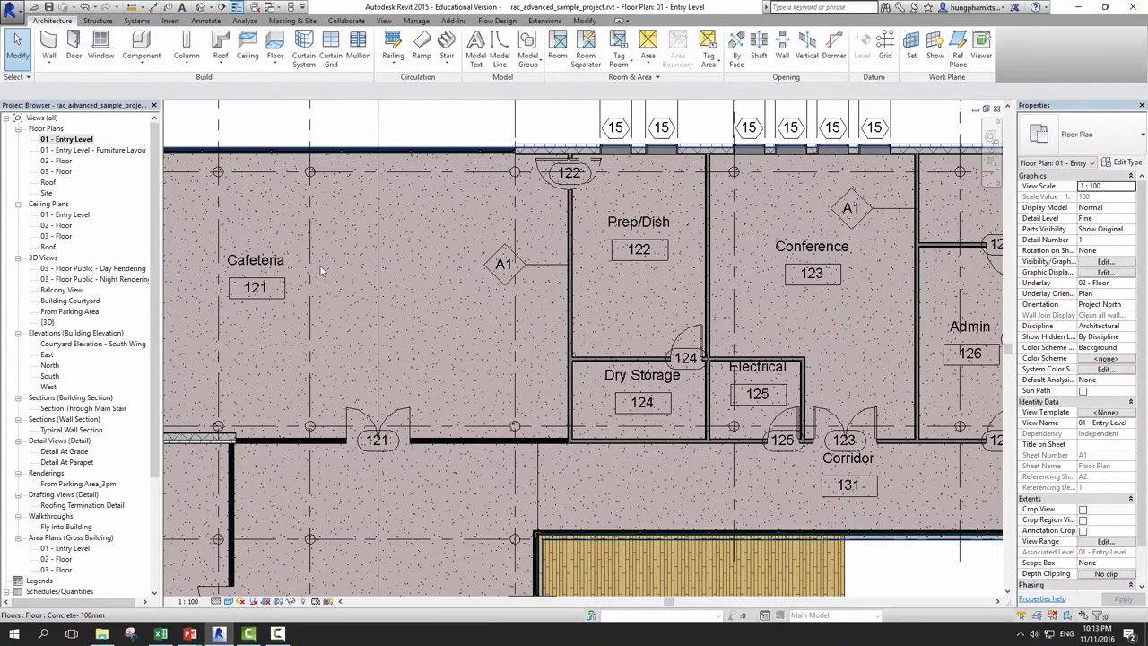
# Switch briefly to the {3D} view, then reopen the 01 - Entry Level plan
pyautogui.click(204, 7)
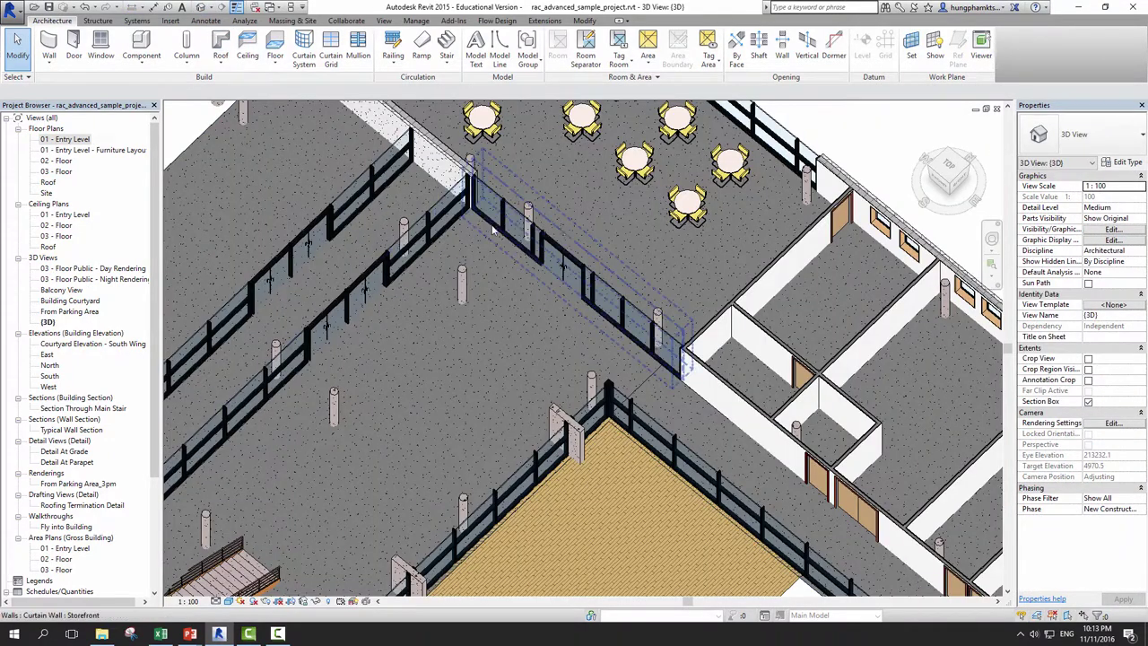
pyautogui.moveTo(492, 231); pyautogui.dragTo(484, 269, button='middle')
pyautogui.doubleClick(74, 142)
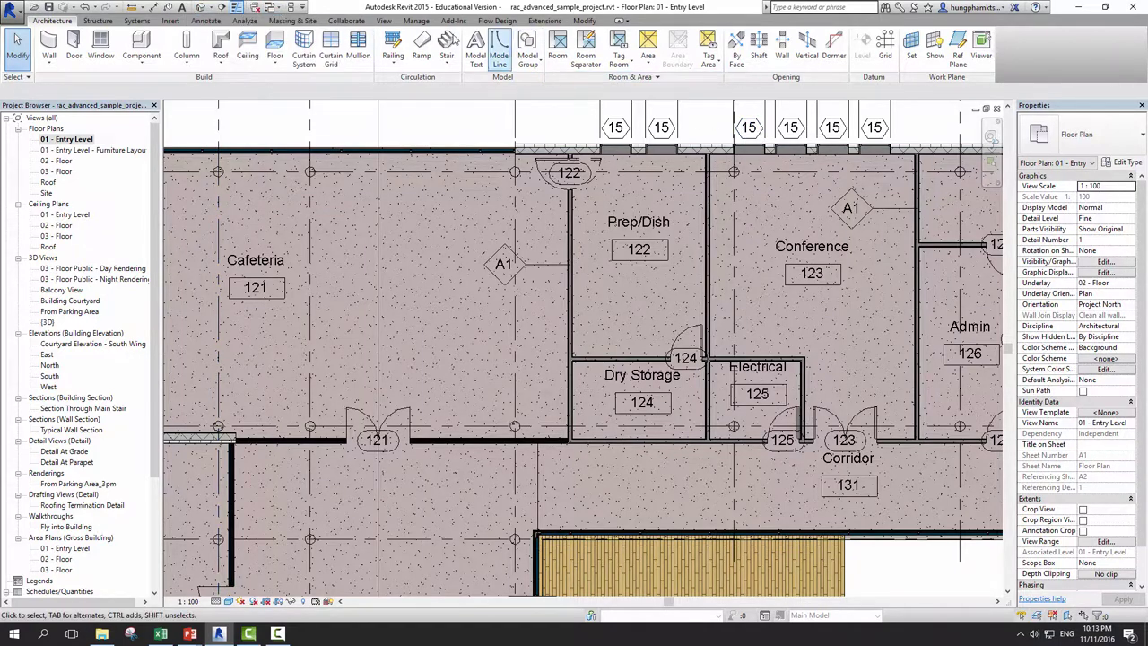
pyautogui.click(384, 21)
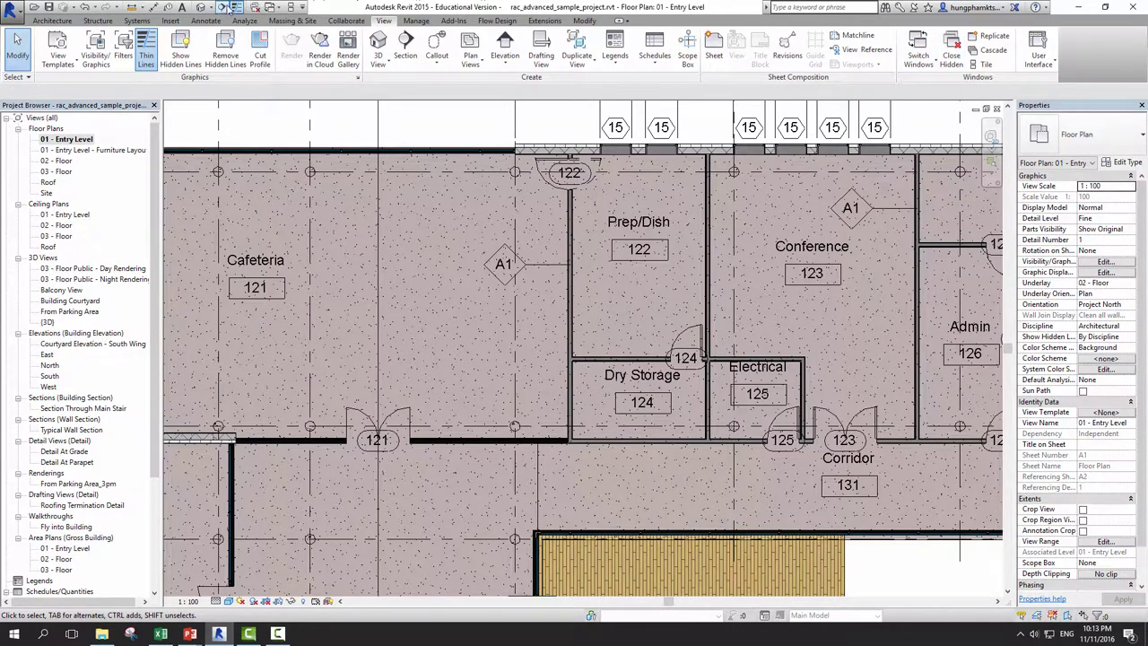
# Tile the open views, switch to the 01 - Entry Level floor plan and pan the building into view
pyautogui.click(269, 6)
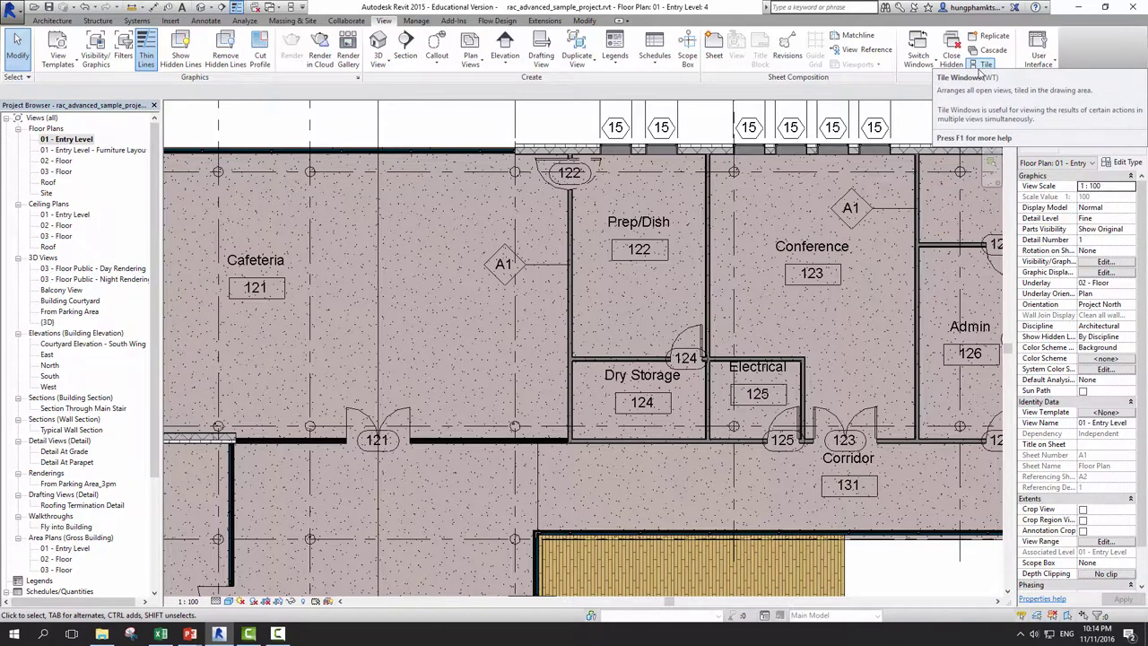
pyautogui.click(980, 71)
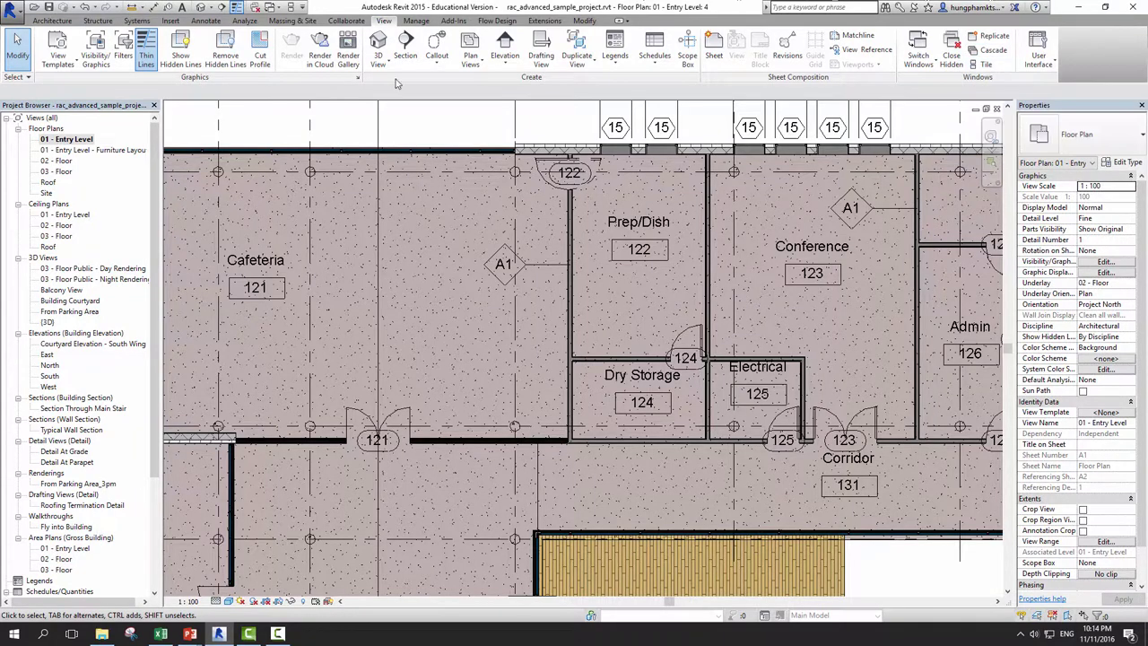
pyautogui.click(271, 7)
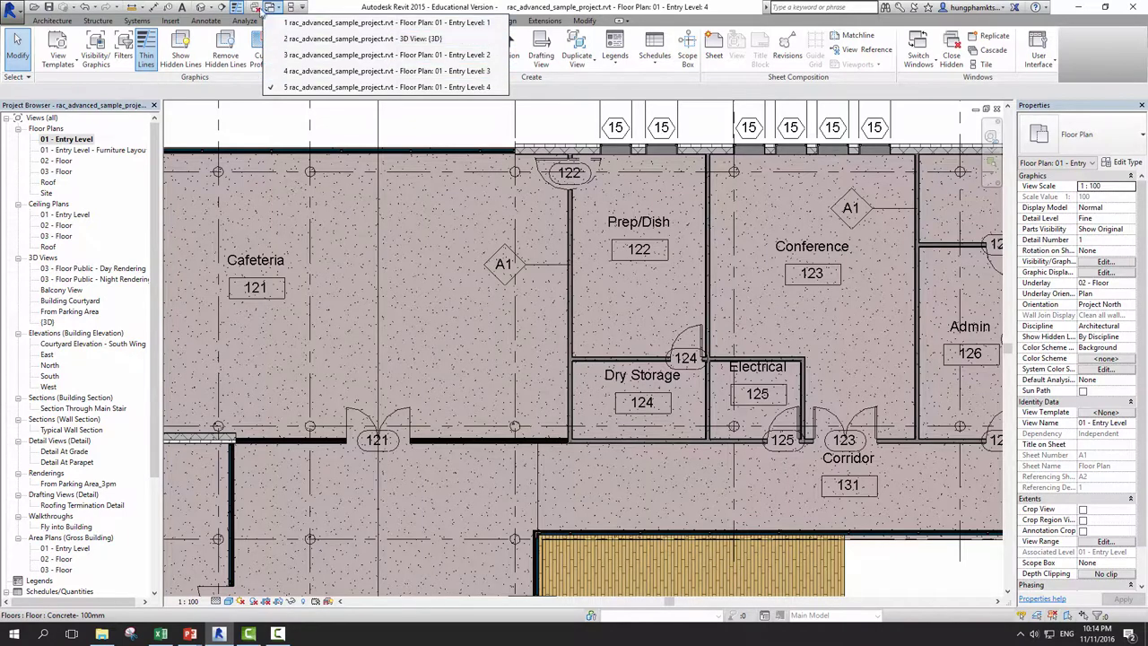
pyautogui.click(385, 22)
pyautogui.scroll(-4, 693, 361)
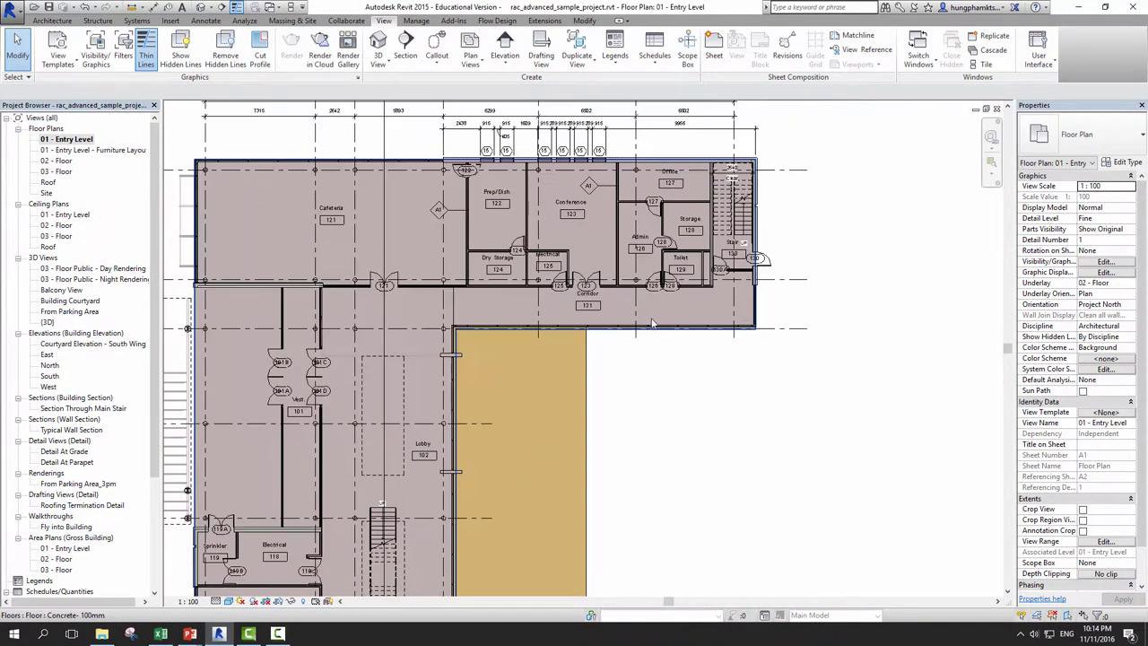
pyautogui.moveTo(693, 361); pyautogui.dragTo(703, 406, button='middle')
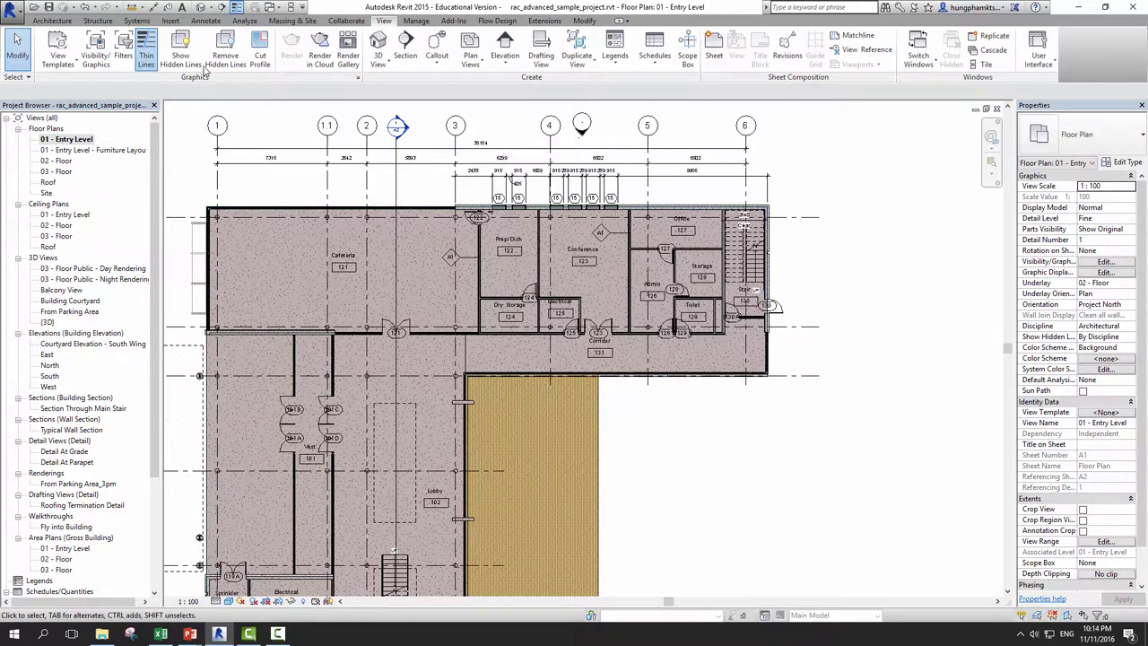
# Switch back to the default 3D view and check the list of open windows
pyautogui.click(198, 8)
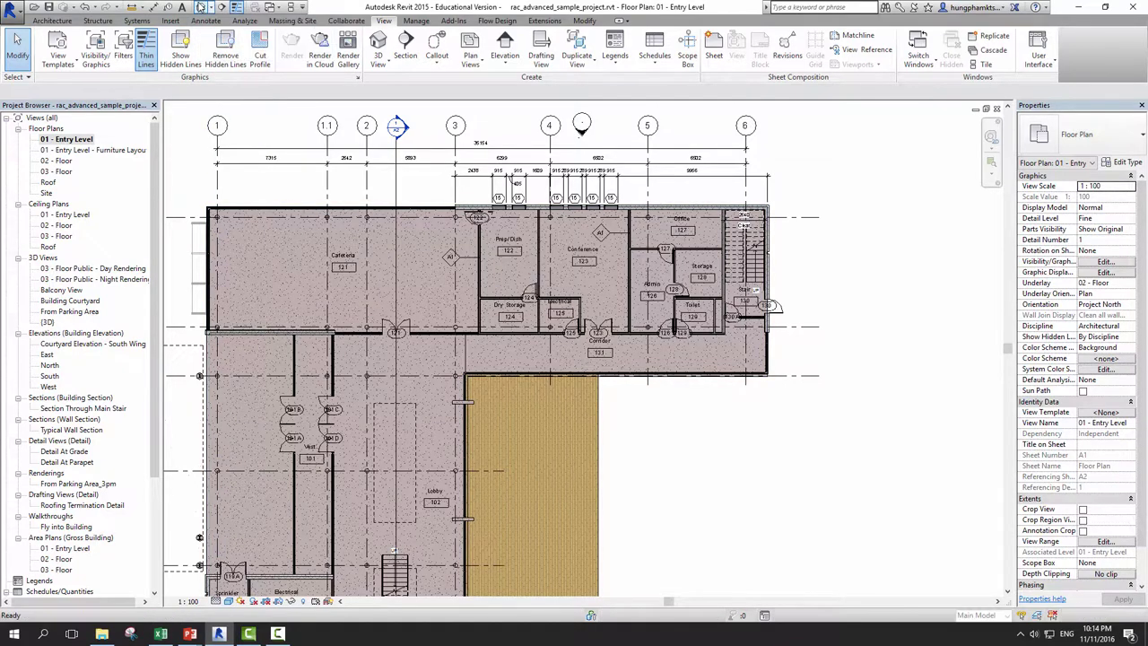
pyautogui.click(271, 7)
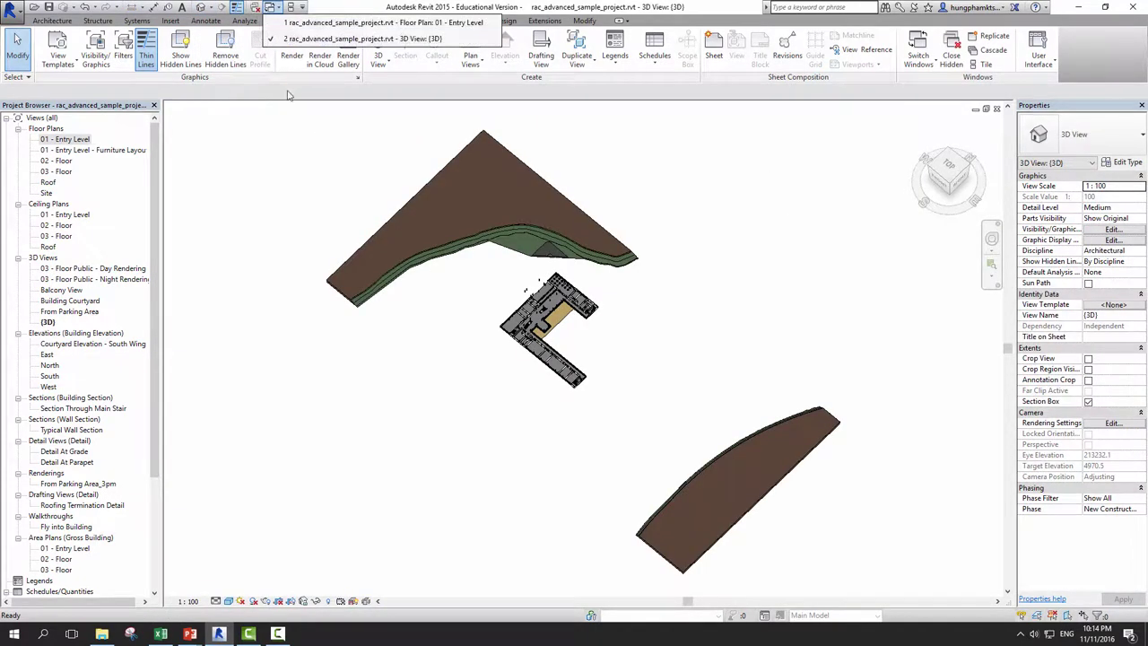
pyautogui.click(289, 146)
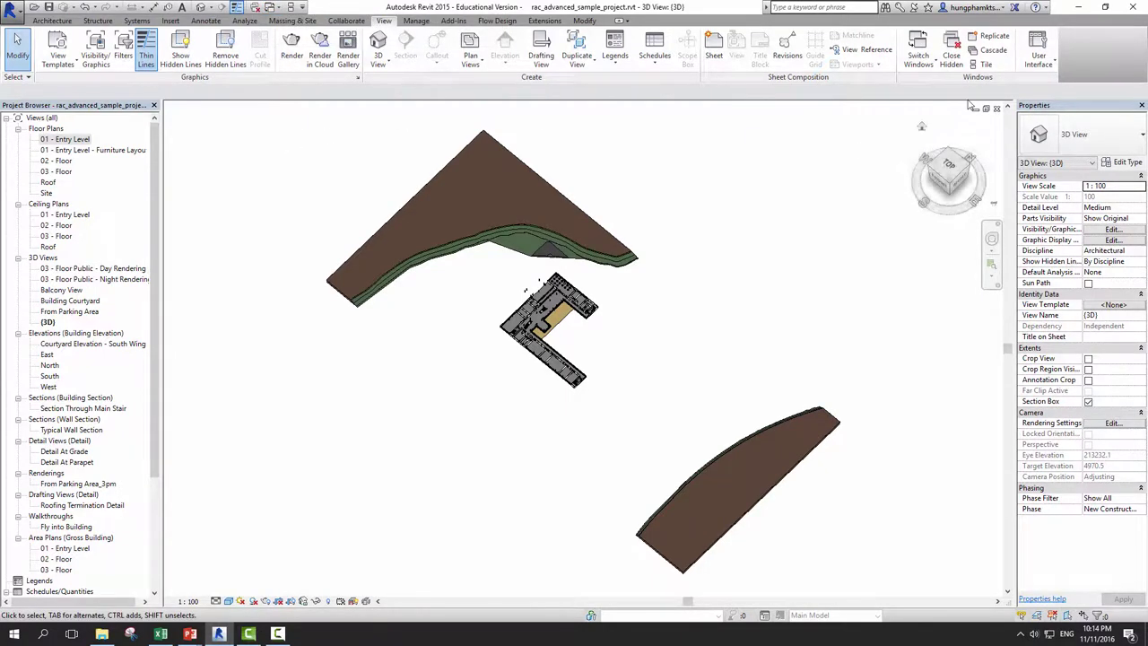
# Tile the views and zoom the 3D view in on the building
pyautogui.click(990, 68)
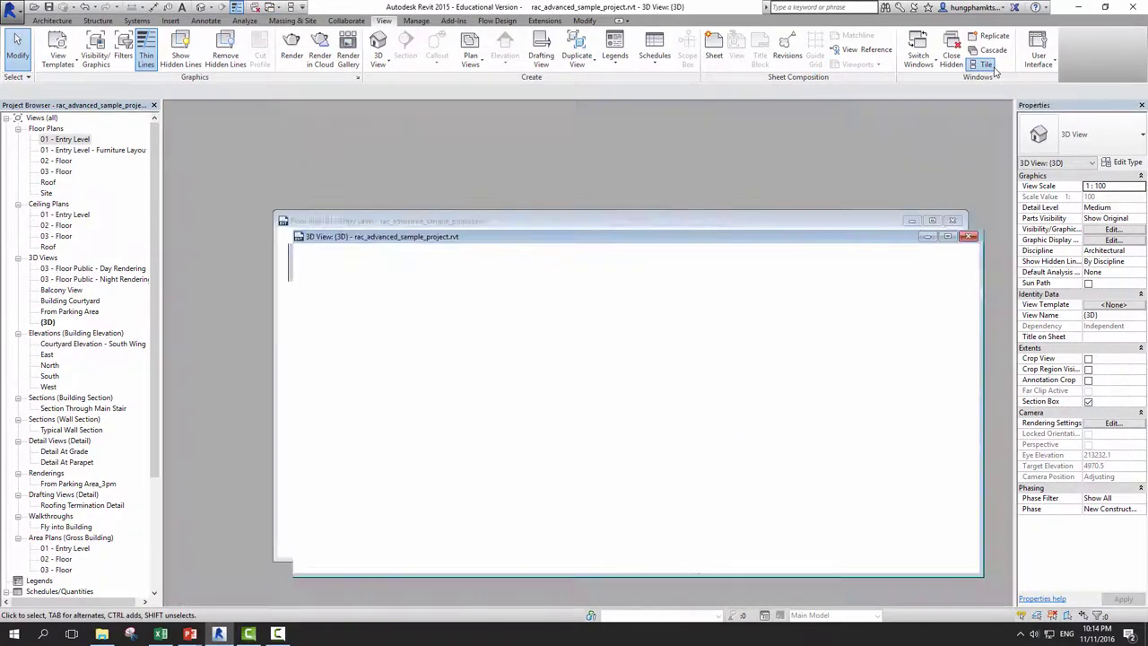
pyautogui.scroll(-2, 404, 402)
pyautogui.scroll(-1, 371, 392)
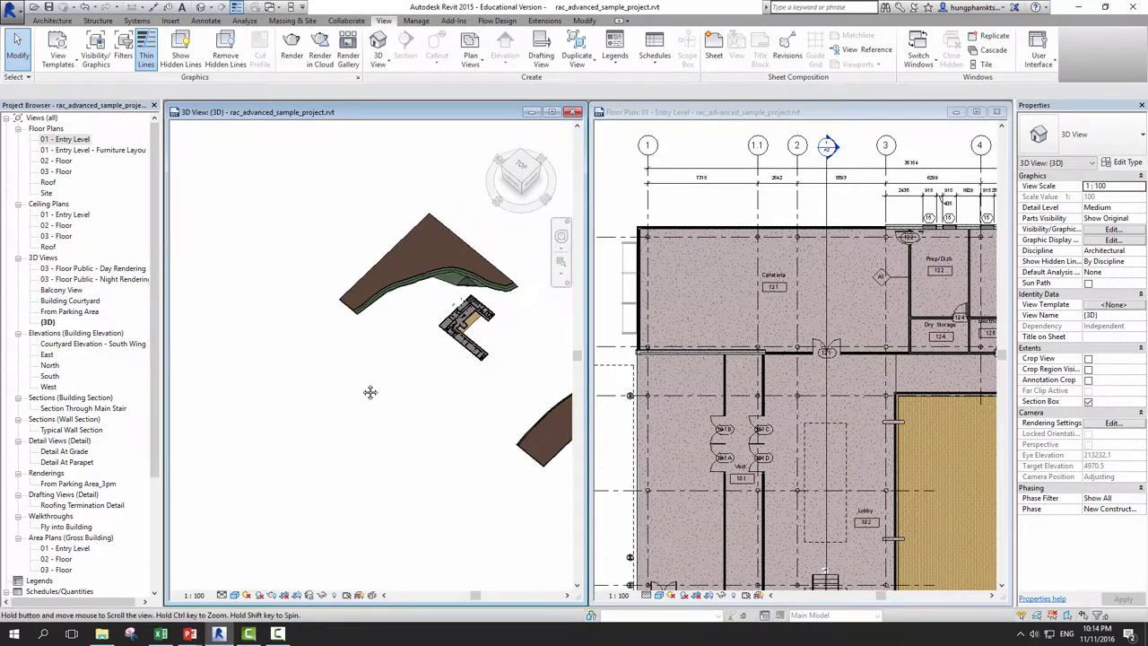
pyautogui.scroll(-1, 378, 344)
pyautogui.scroll(1, 494, 353)
# Zoom the 01 - Entry Level floor plan in on the lobby area
pyautogui.click(718, 304)
pyautogui.scroll(-2, 718, 305)
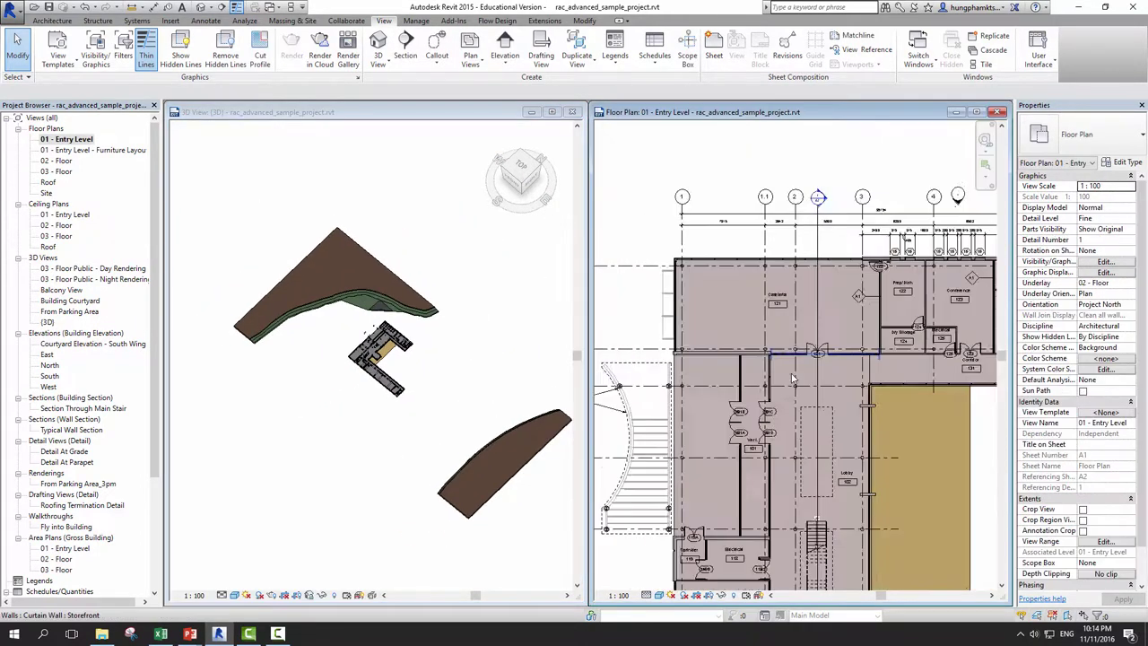
pyautogui.scroll(-1, 718, 305)
pyautogui.scroll(-1, 719, 305)
pyautogui.scroll(-1, 722, 300)
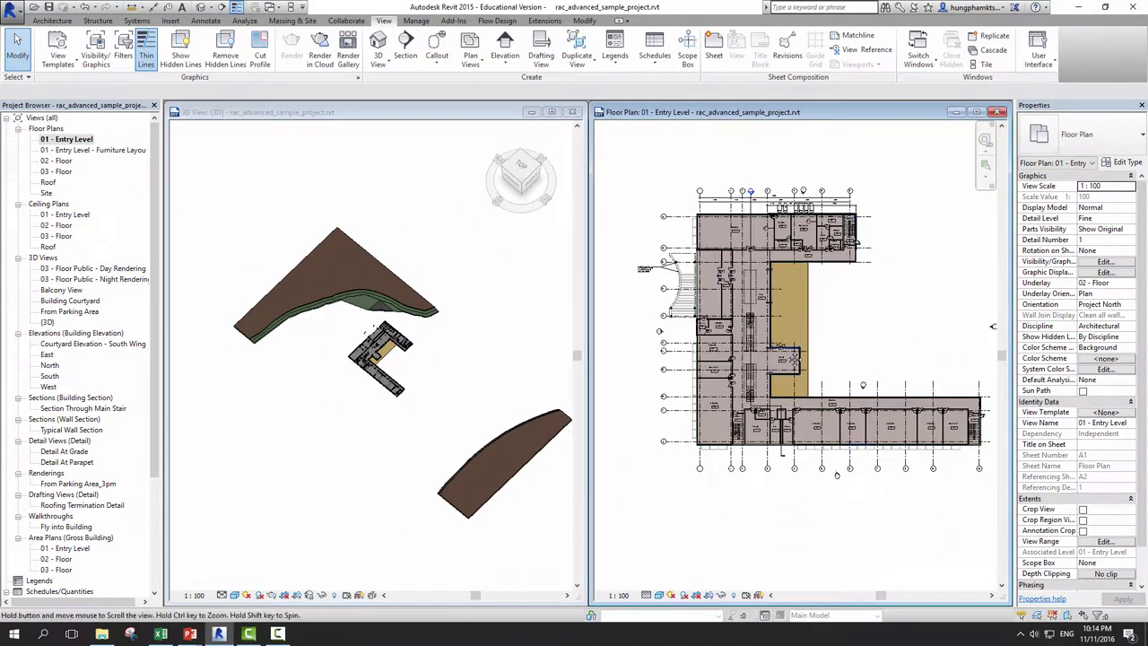
pyautogui.scroll(-1, 737, 286)
pyautogui.scroll(1, 737, 285)
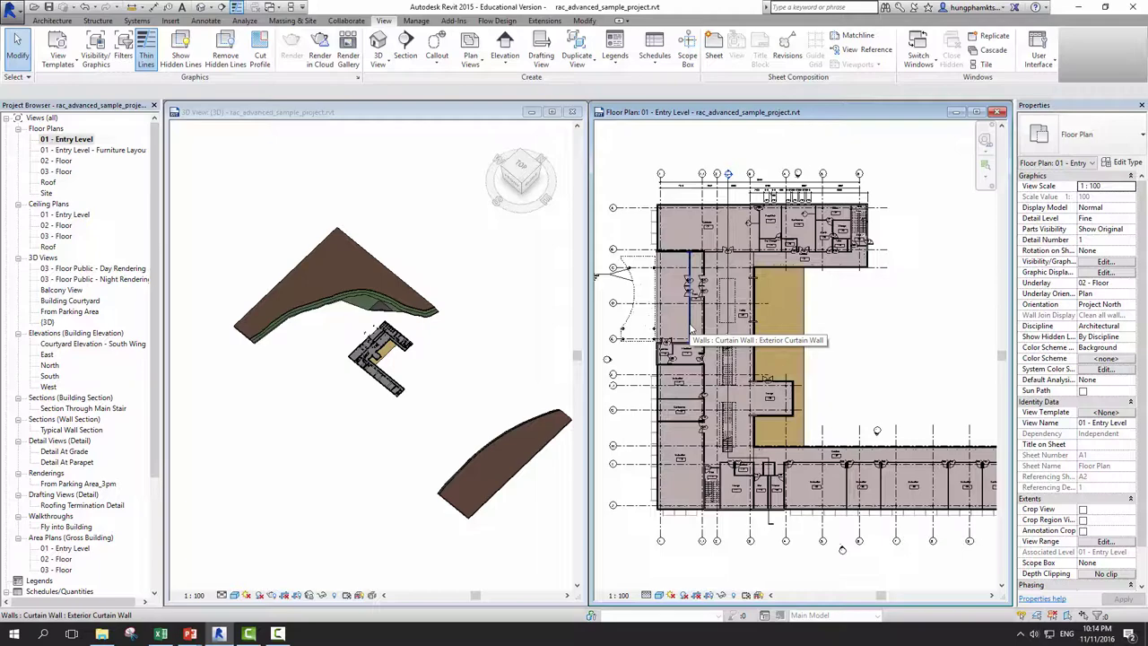
pyautogui.scroll(1, 691, 330)
pyautogui.scroll(1, 690, 330)
pyautogui.scroll(2, 691, 330)
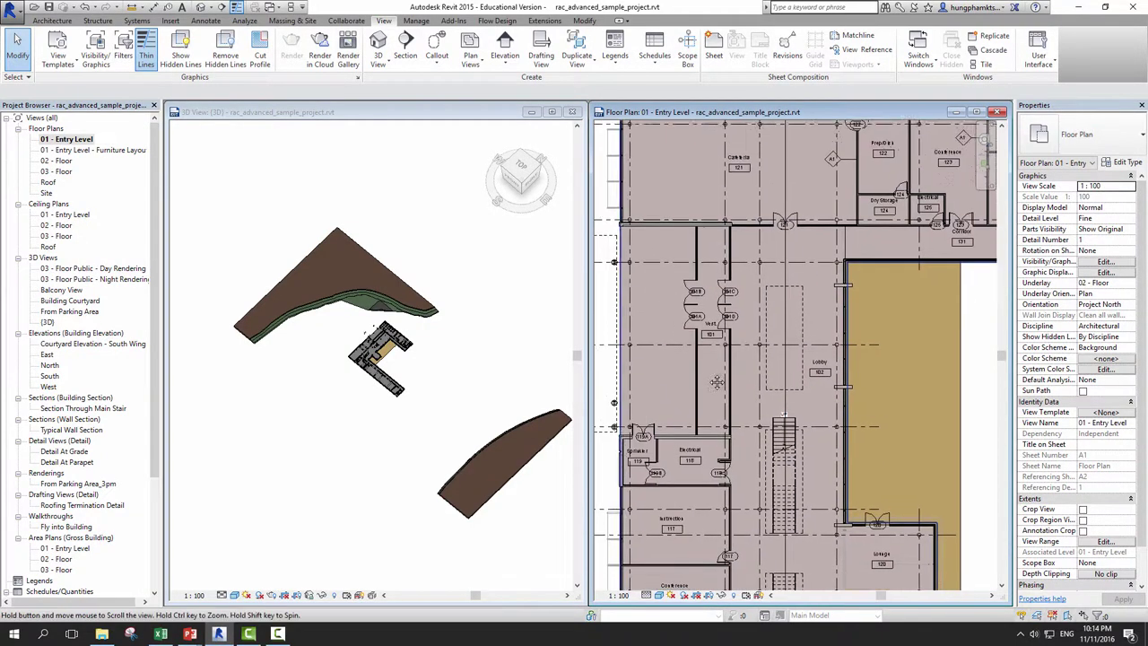
pyautogui.scroll(1, 691, 330)
pyautogui.scroll(1, 399, 348)
pyautogui.scroll(1, 403, 355)
pyautogui.scroll(2, 404, 354)
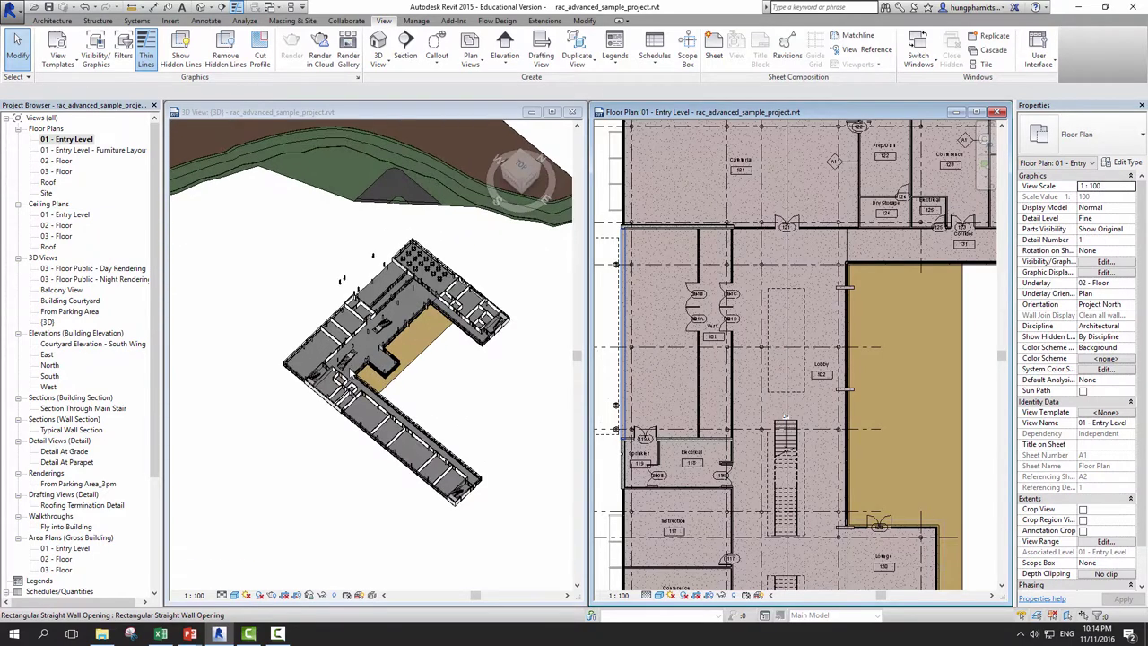
pyautogui.scroll(3, 346, 354)
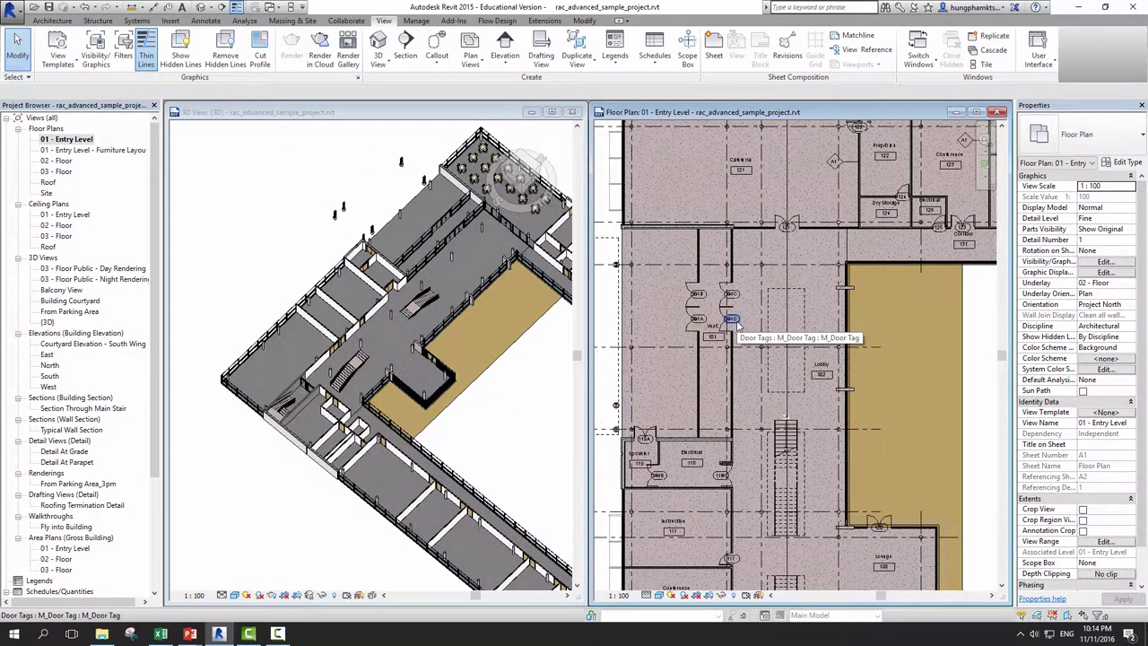
# Open the East elevation and tile it with the other two views
pyautogui.doubleClick(46, 354)
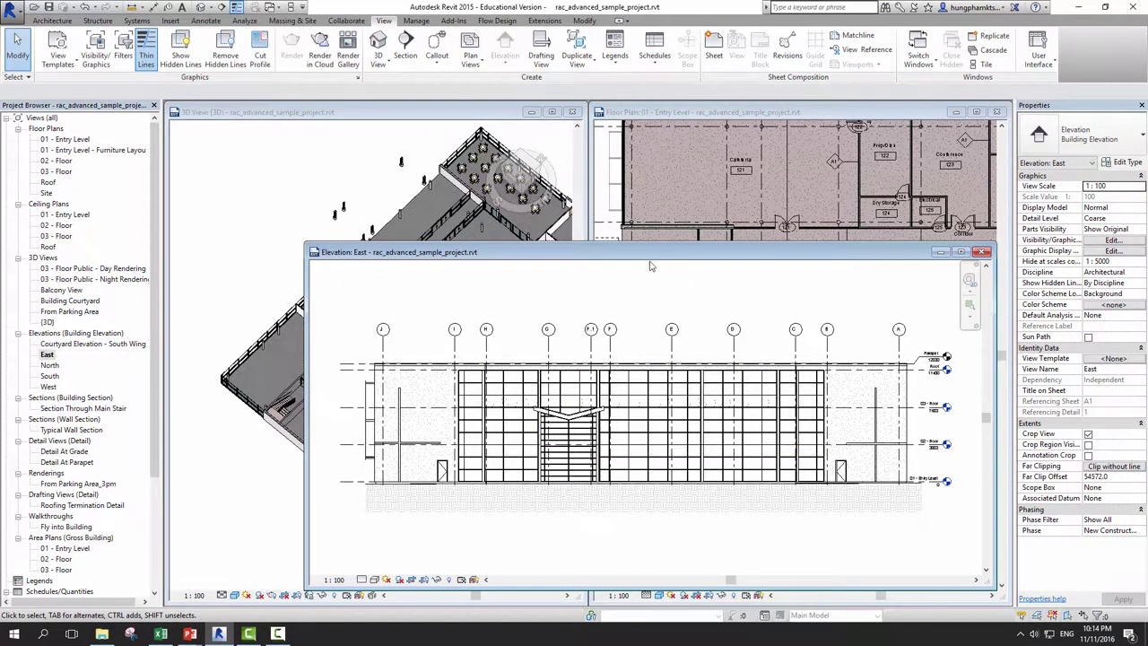
pyautogui.moveTo(651, 266); pyautogui.dragTo(614, 288)
pyautogui.click(983, 63)
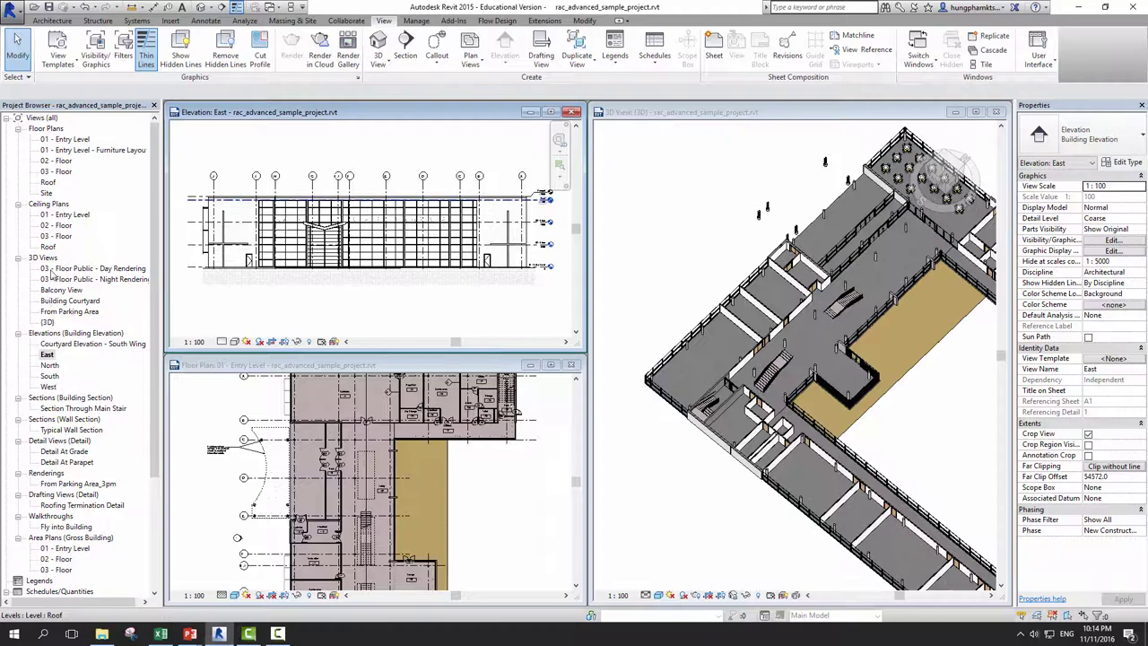
# Open the 02 - Floor reflected ceiling plan and tile the four views in a grid
pyautogui.doubleClick(57, 227)
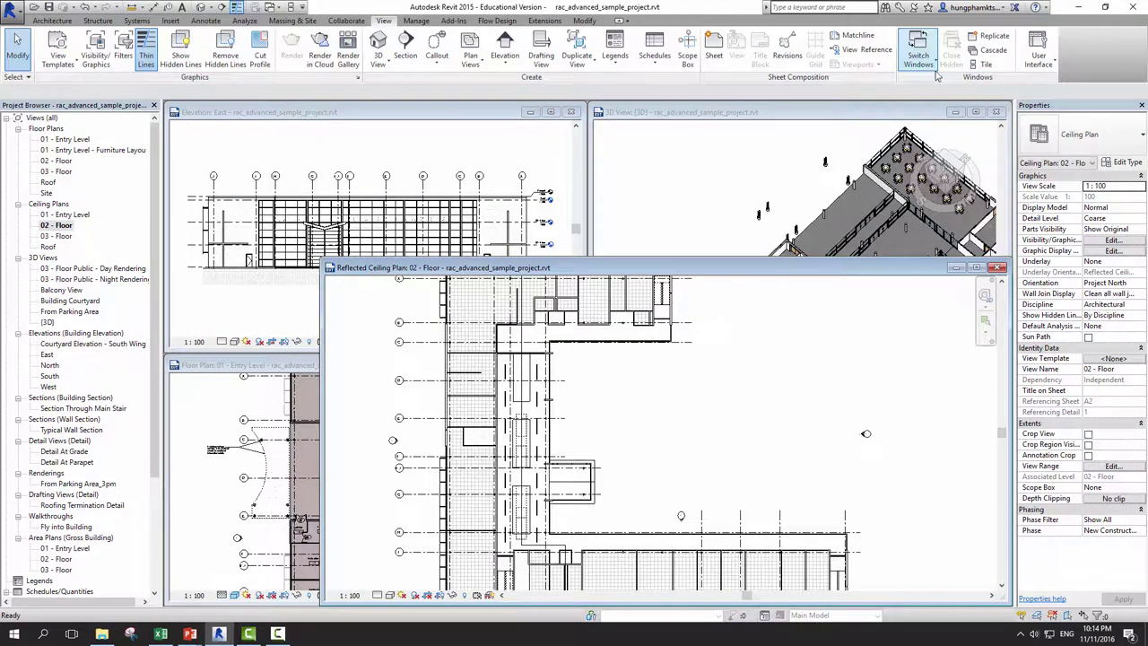
pyautogui.click(984, 64)
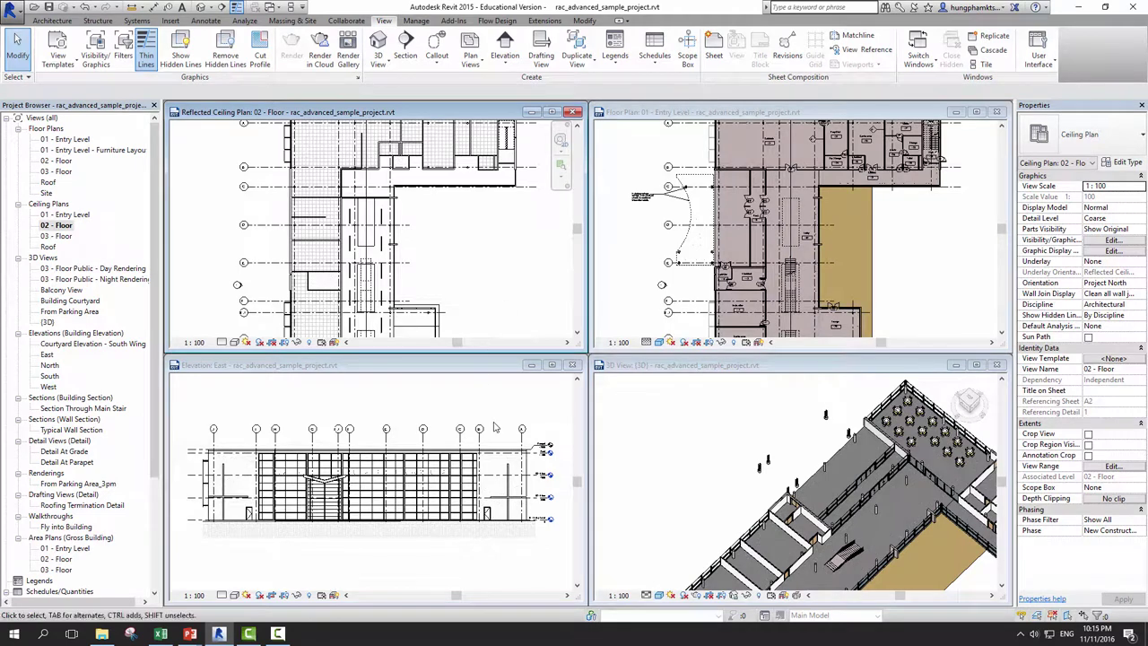
pyautogui.click(460, 467)
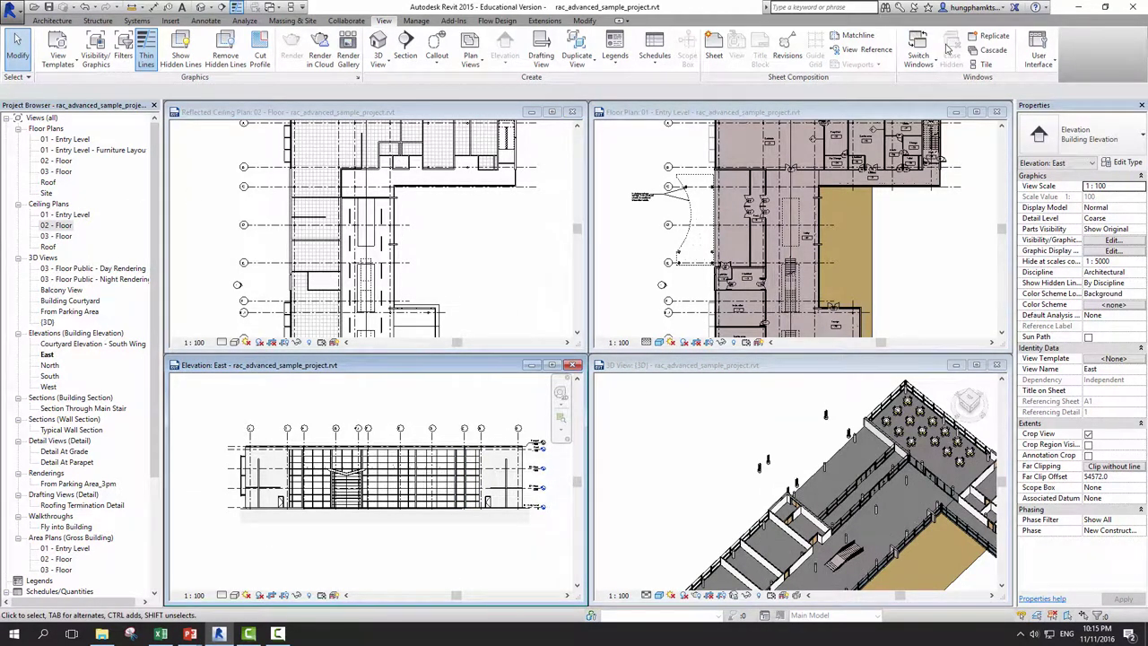
# Open the 02 - Floor plan and Day Rendering perspective, tile all six, then maximise the ceiling plan
pyautogui.doubleClick(56, 161)
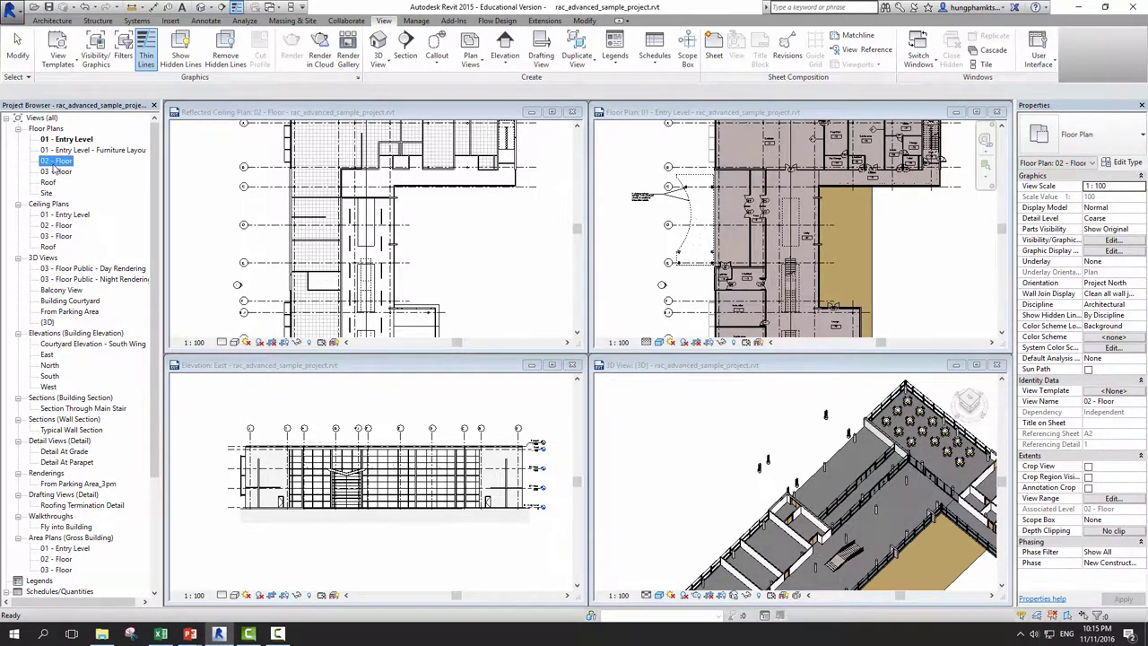
pyautogui.doubleClick(90, 268)
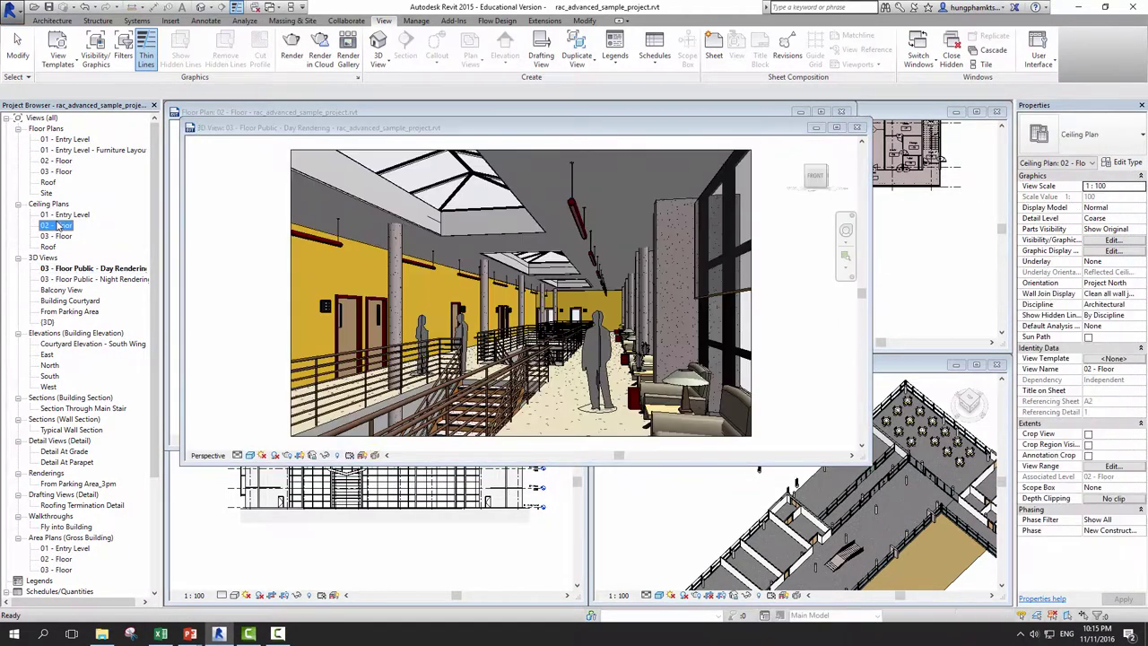
pyautogui.click(983, 64)
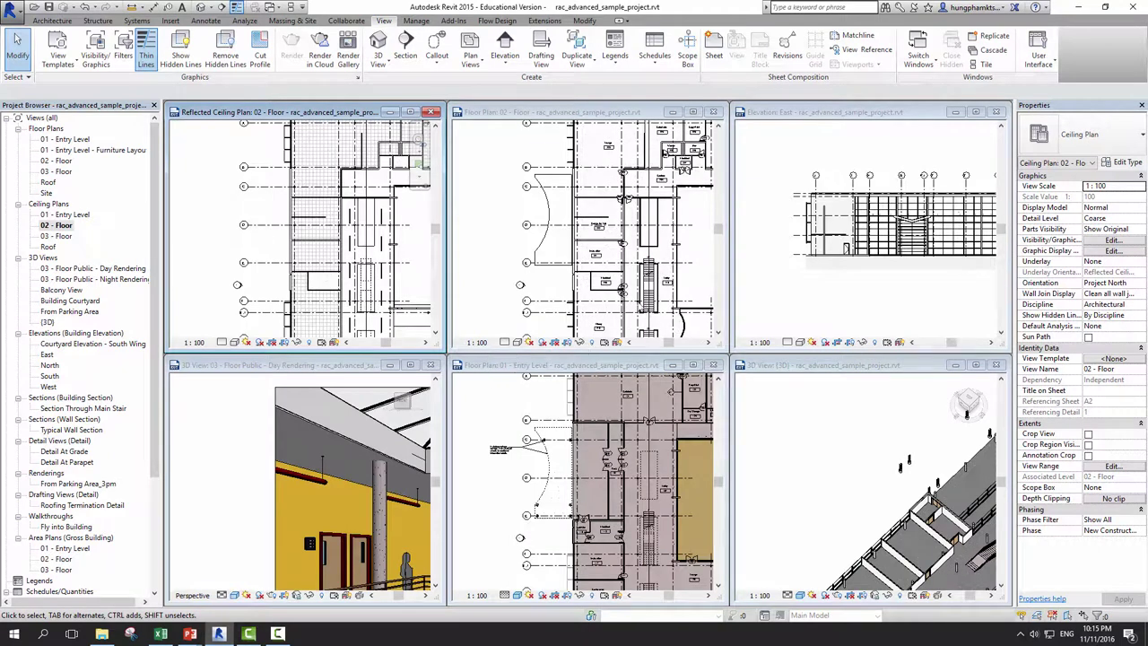
pyautogui.click(409, 111)
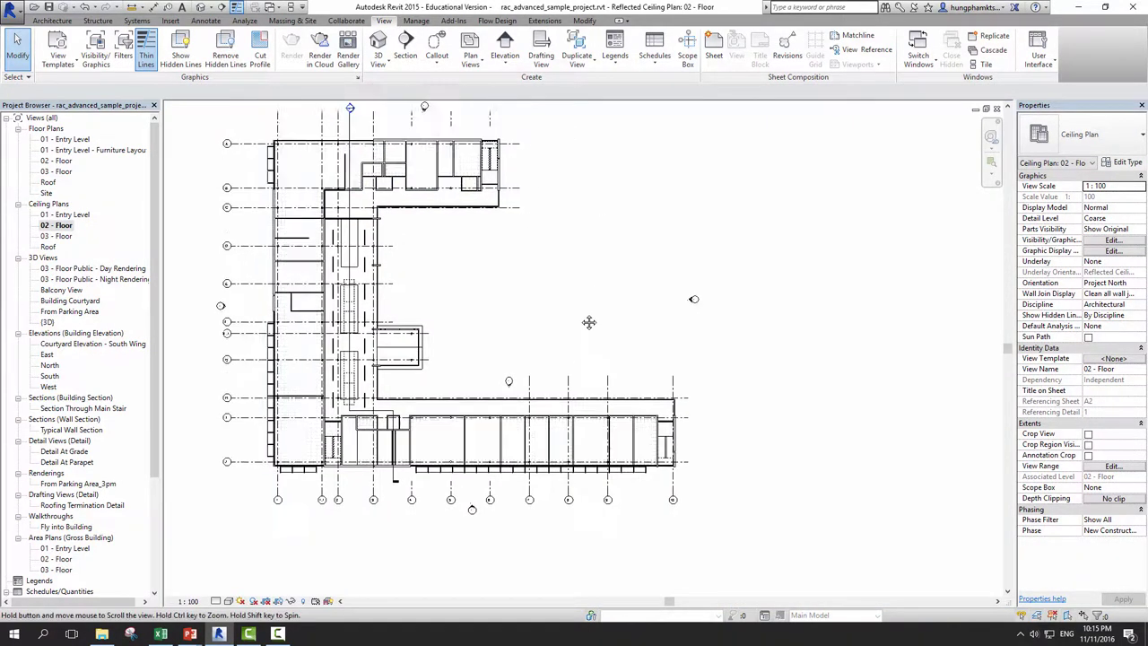
# Open the 01 - Entry Level plan, close all hidden windows, and reopen the default {3D} view
pyautogui.click(59, 141)
pyautogui.doubleClick(63, 140)
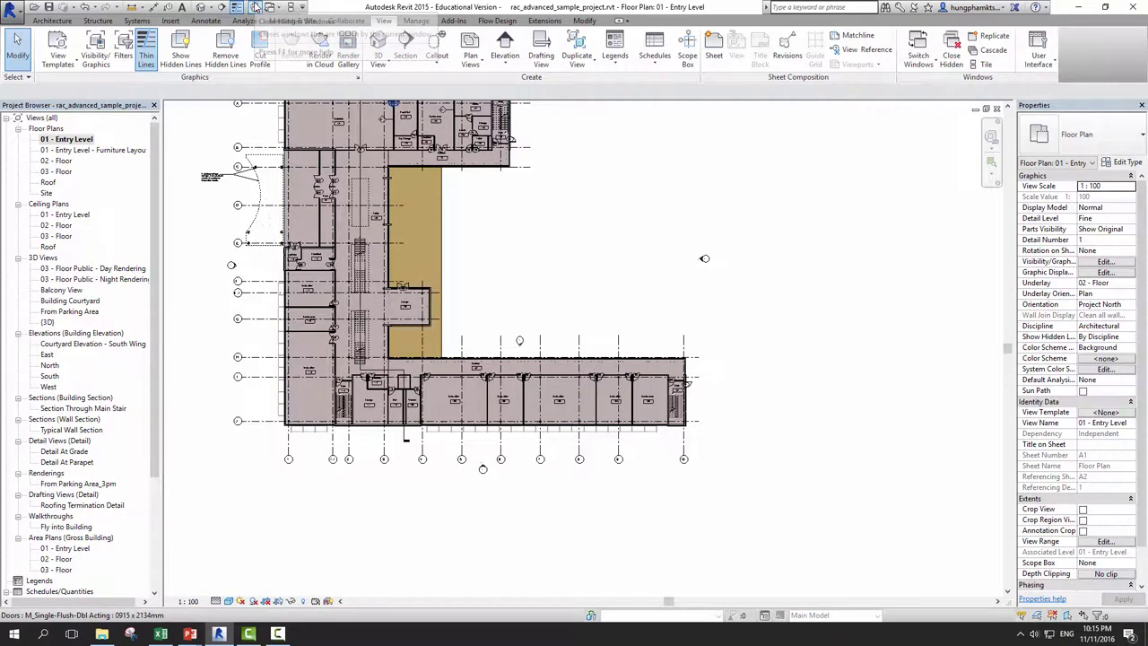
pyautogui.click(257, 7)
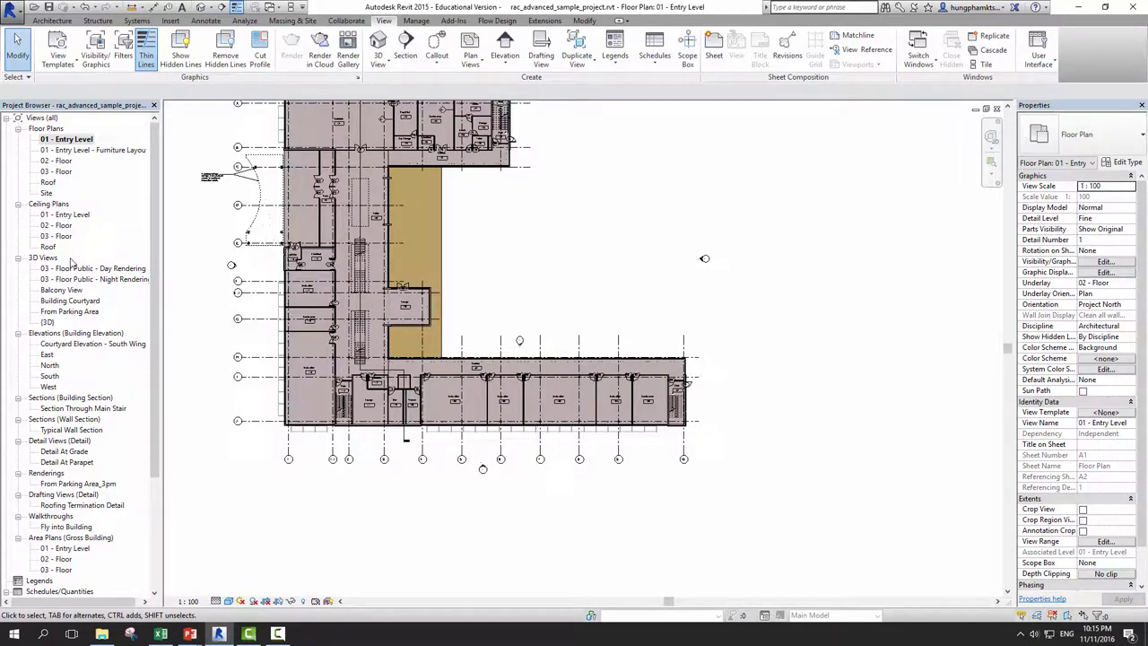
pyautogui.doubleClick(46, 322)
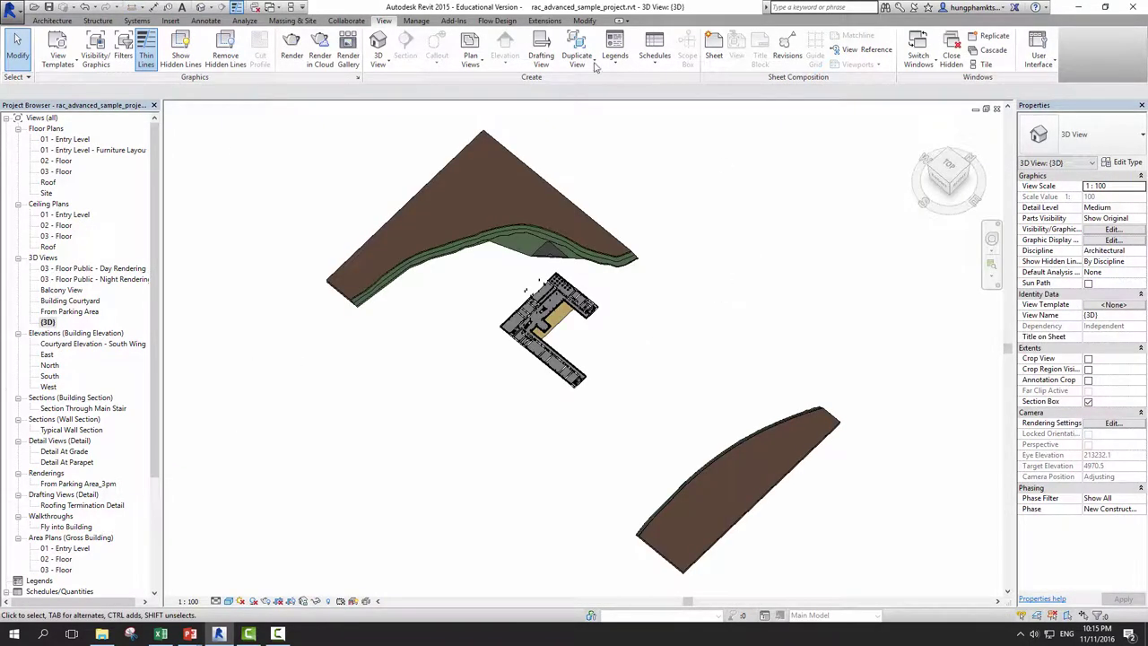
# Tile the 3D view beside the 01 - Entry Level floor plan
pyautogui.click(980, 65)
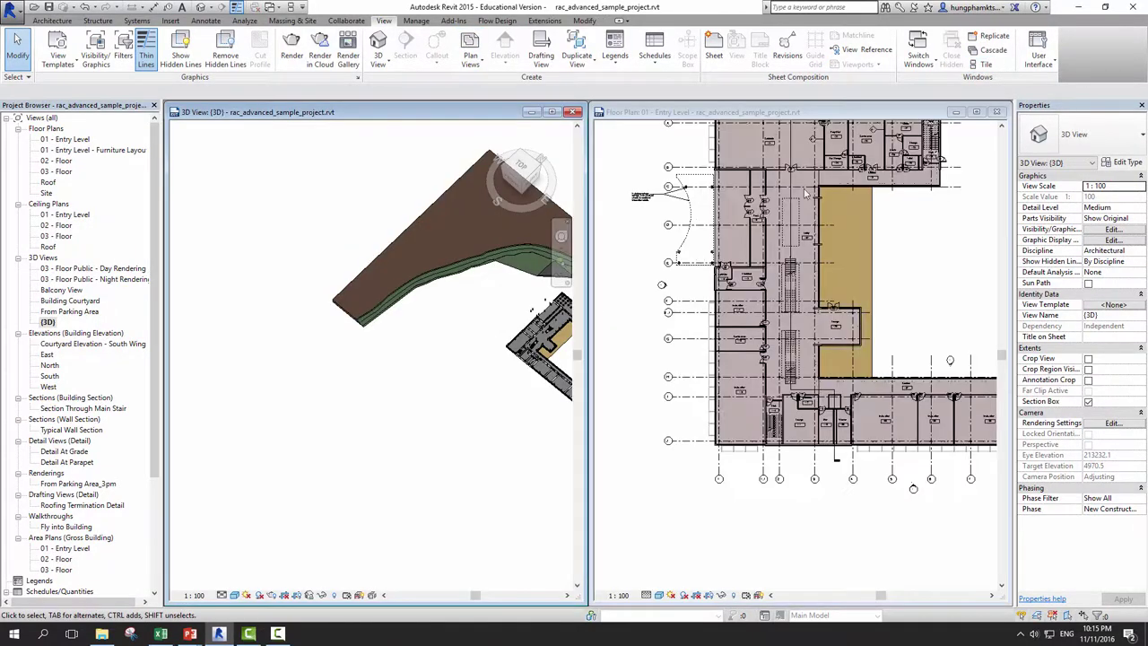
pyautogui.scroll(-2, 452, 321)
pyautogui.scroll(2, 466, 372)
# Apply Zoom To Fit in both the 3D view and the floor plan
pyautogui.rightClick(358, 371)
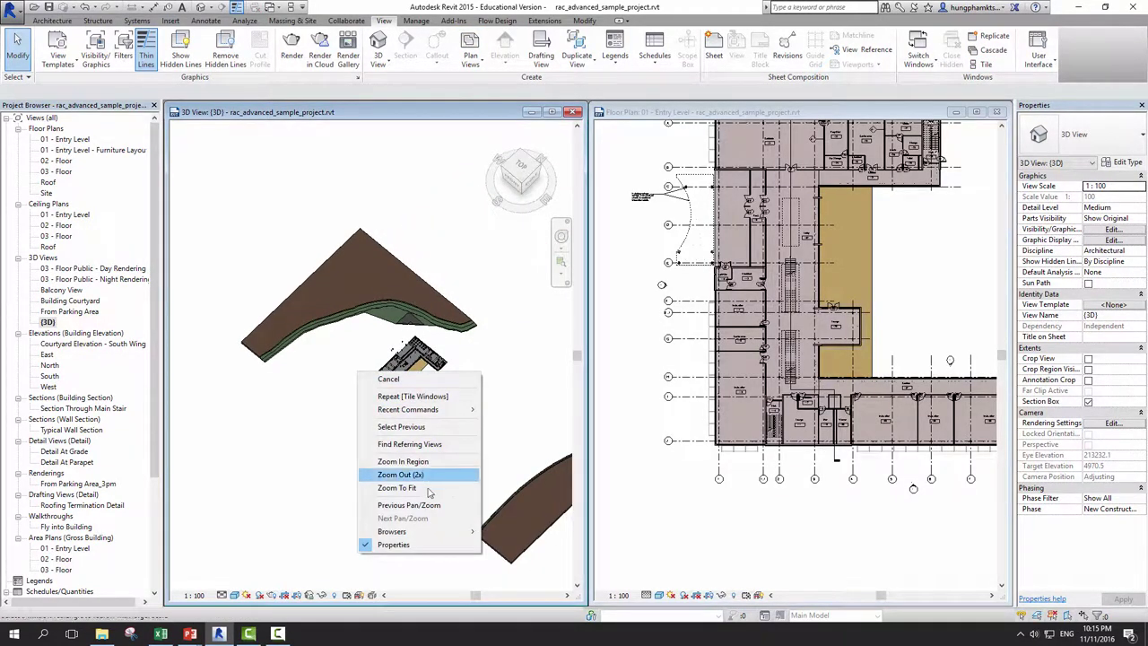
pyautogui.click(432, 488)
pyautogui.rightClick(696, 344)
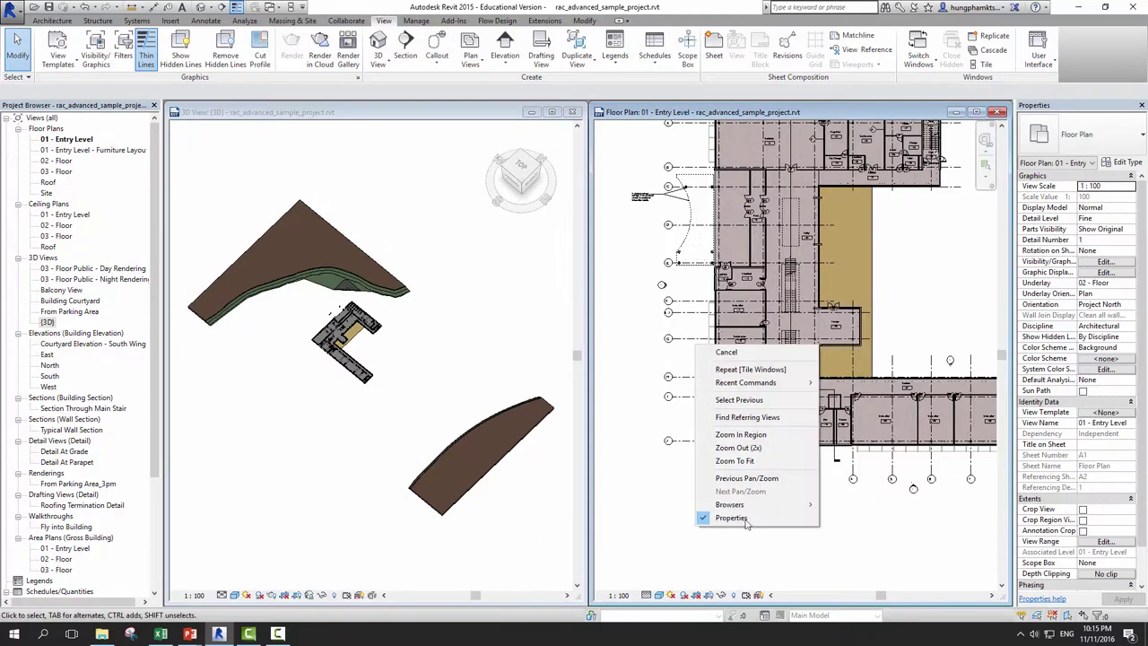
pyautogui.click(747, 461)
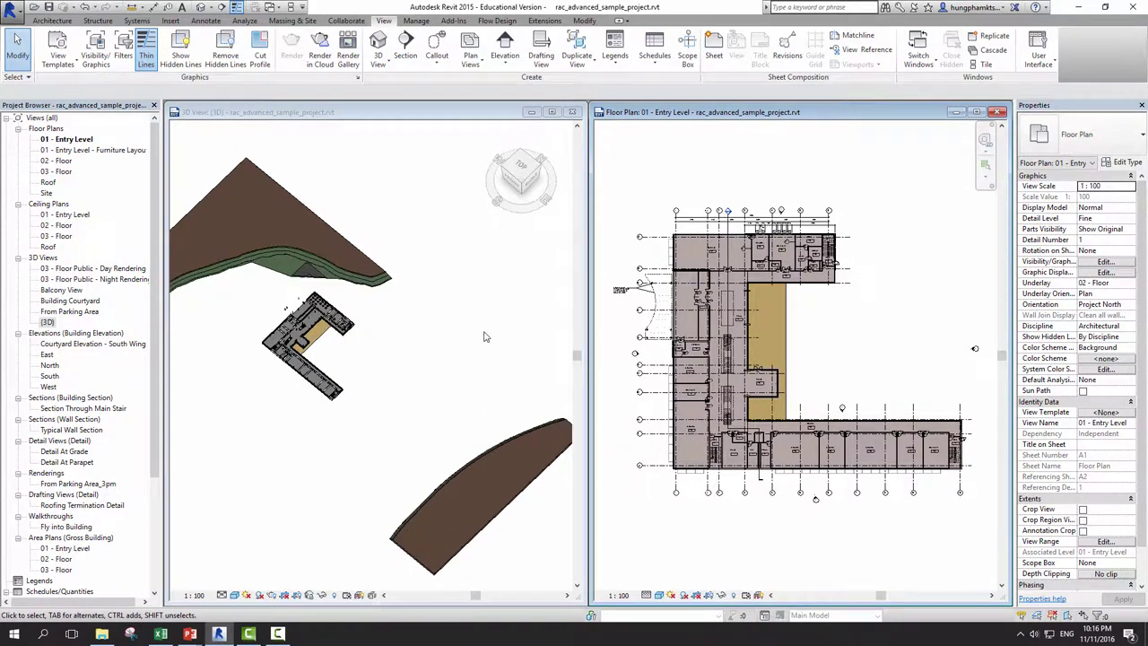
# Maximise the 3D view window and pan the model right and down
pyautogui.click(552, 112)
pyautogui.moveTo(754, 285); pyautogui.dragTo(826, 310, button='middle')
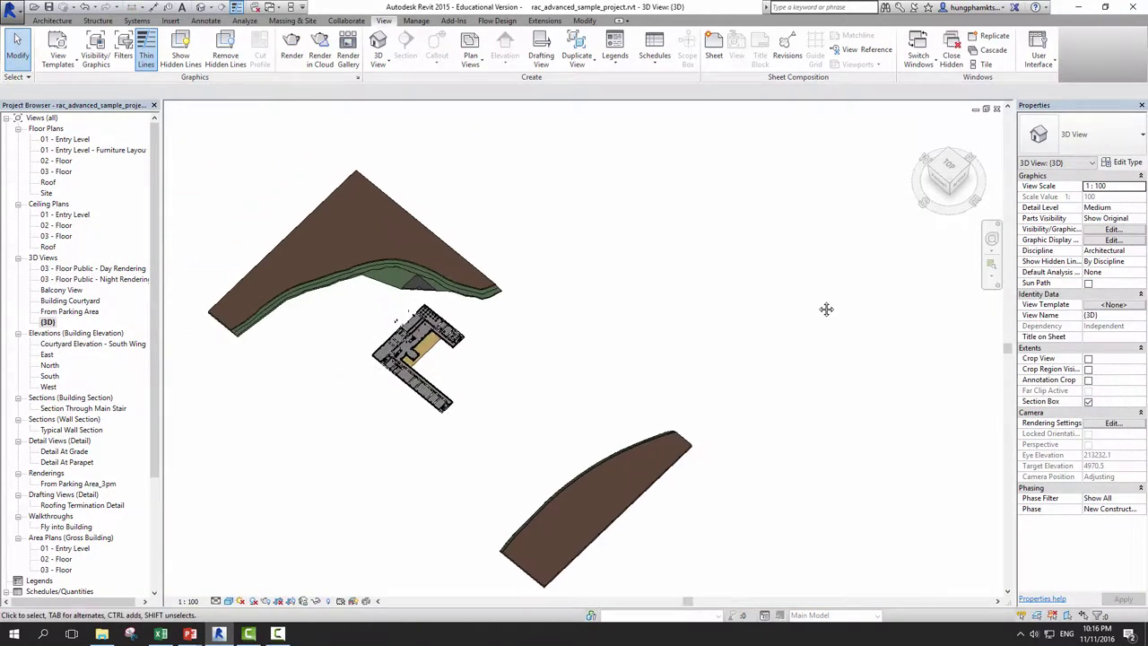